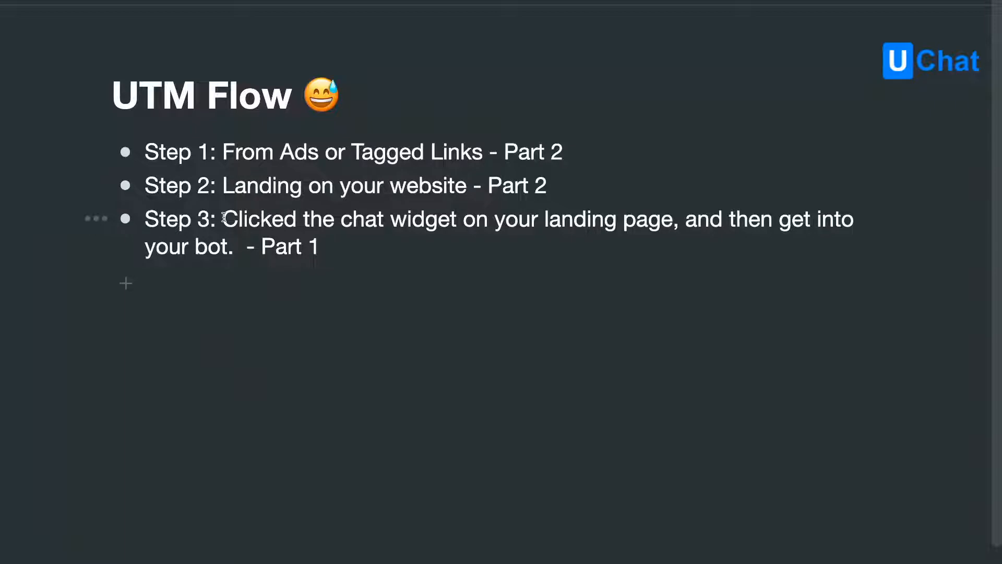
drag(224, 218, 672, 222)
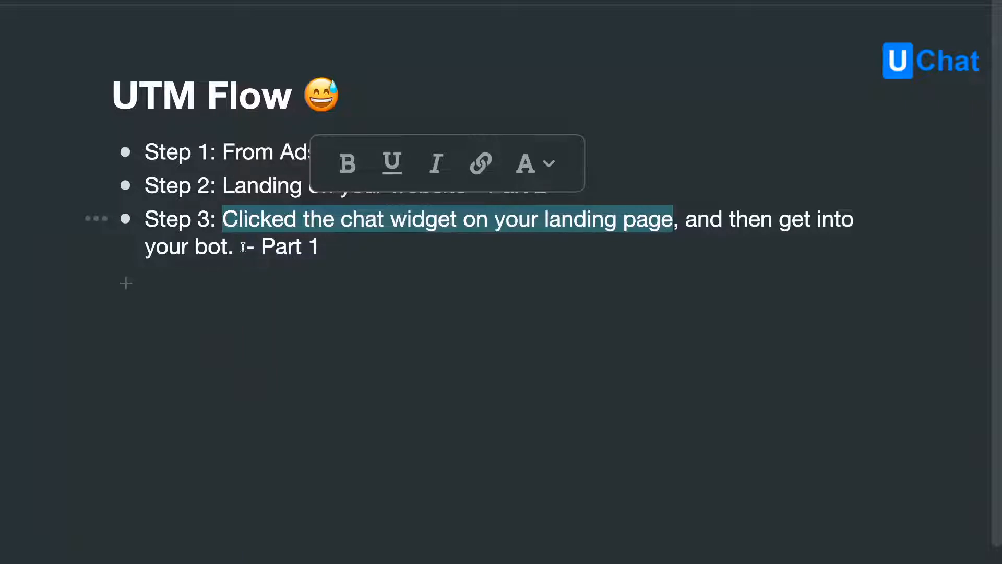
shift+click(243, 247)
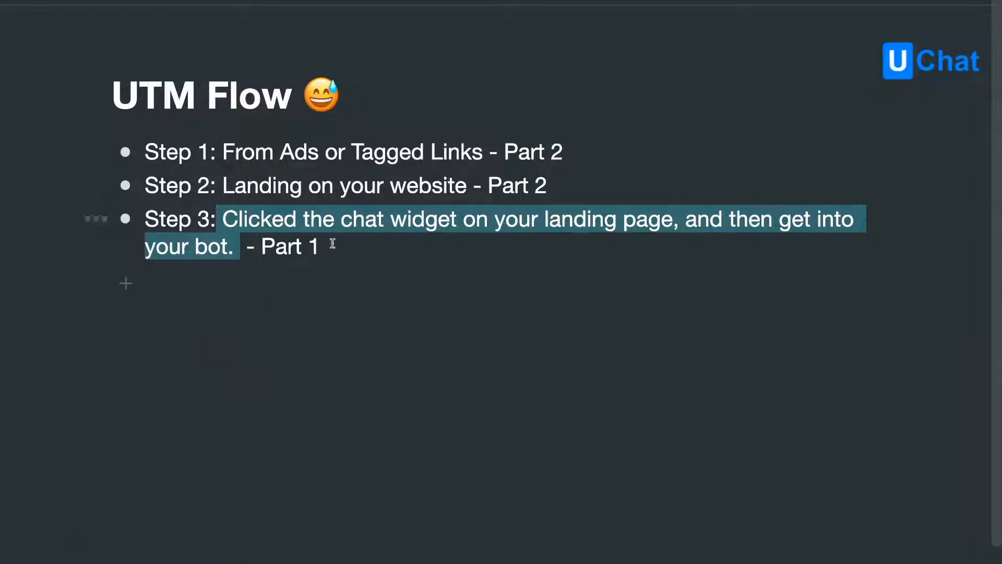
drag(332, 244, 203, 222)
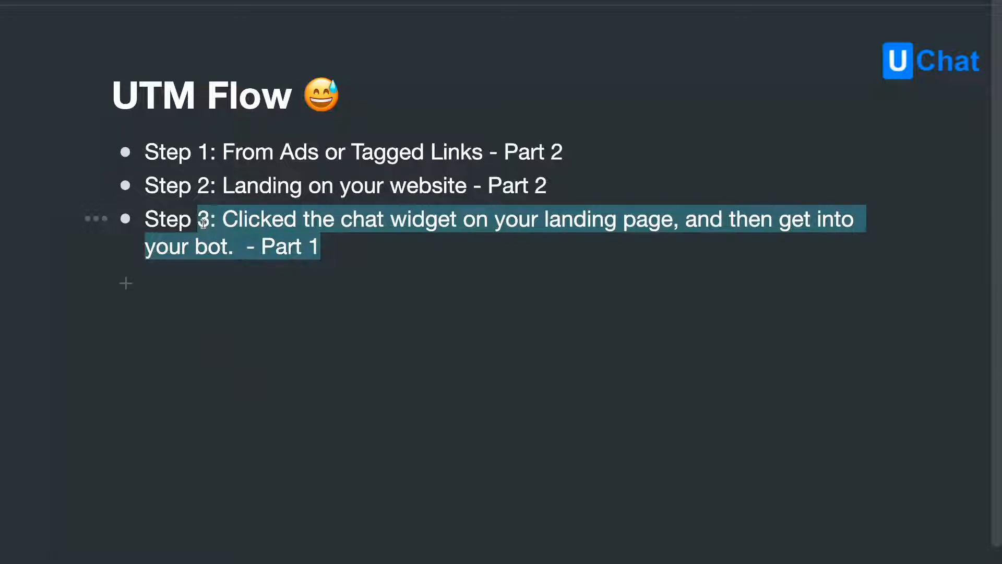
drag(203, 222, 324, 251)
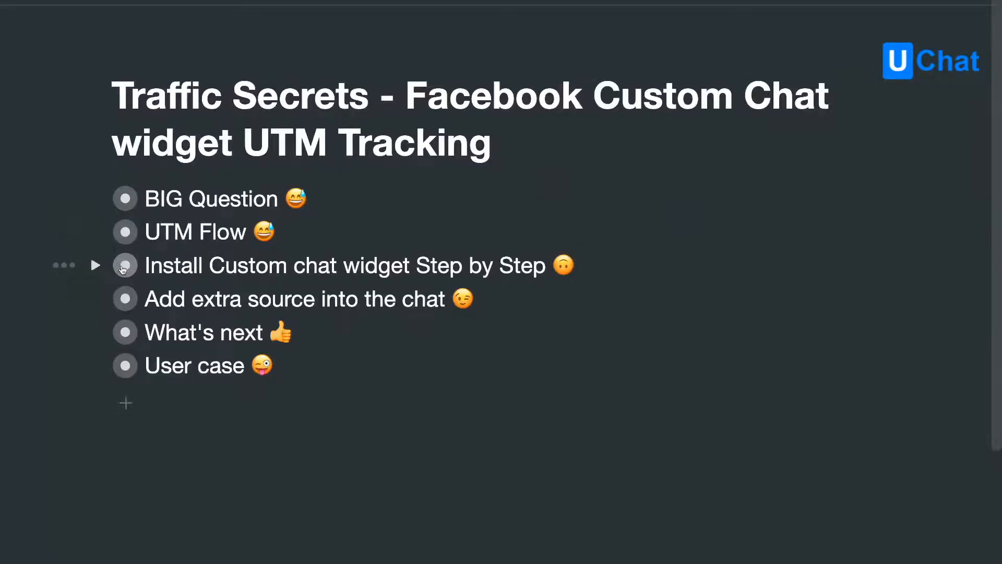
click(322, 263)
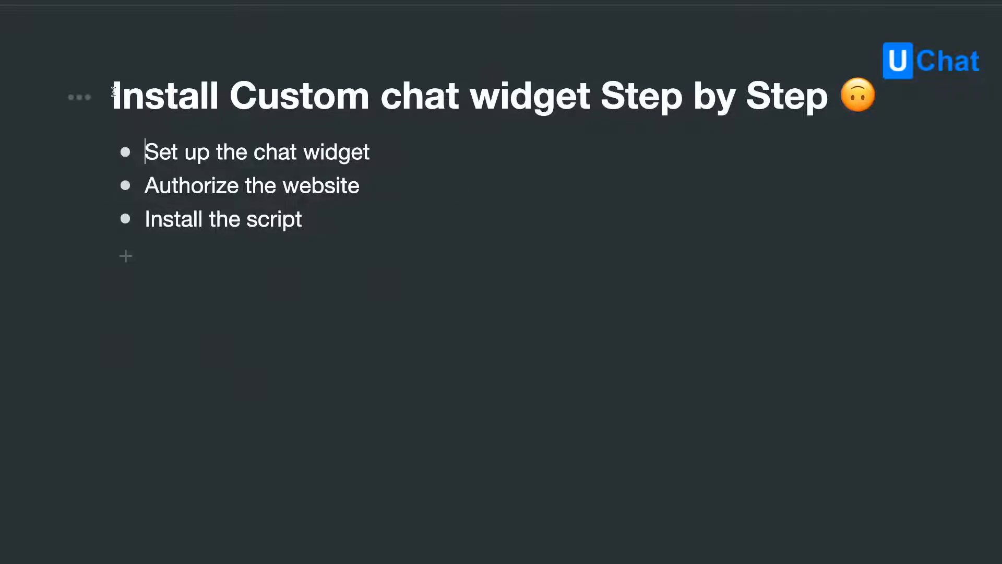
drag(113, 92, 820, 114)
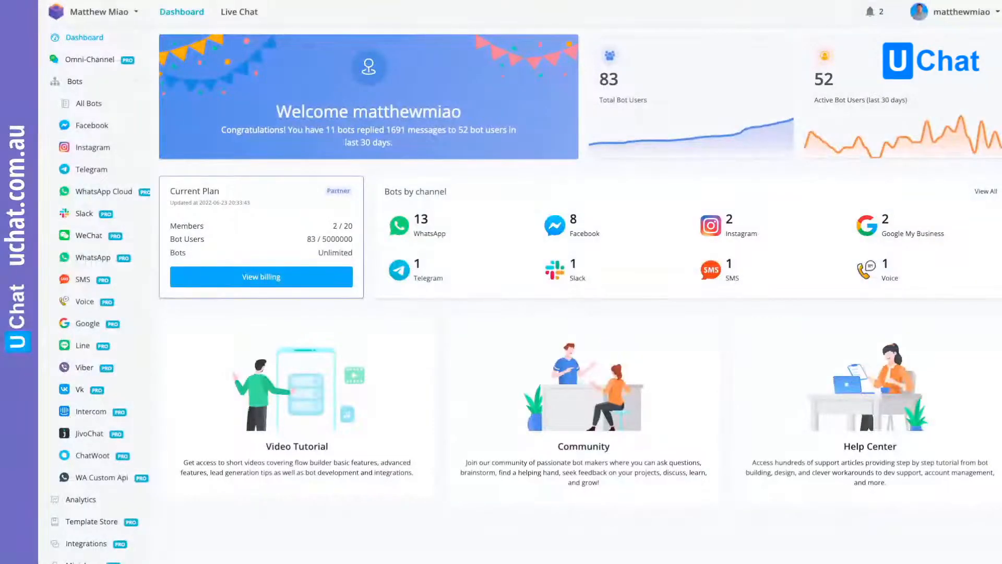
- Open the Genius CRM Facebook bot and go to its list of widgets
click(89, 128)
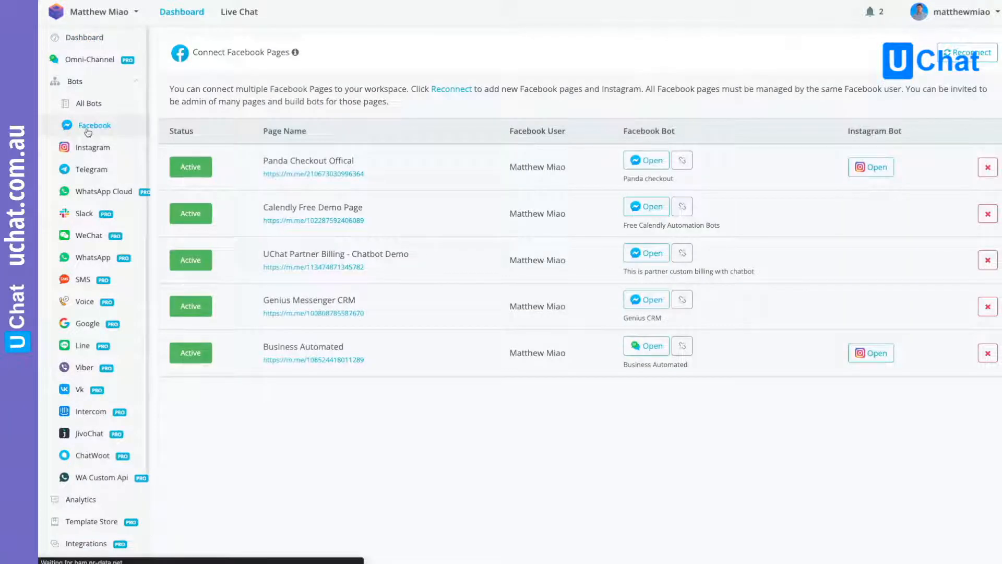
click(642, 303)
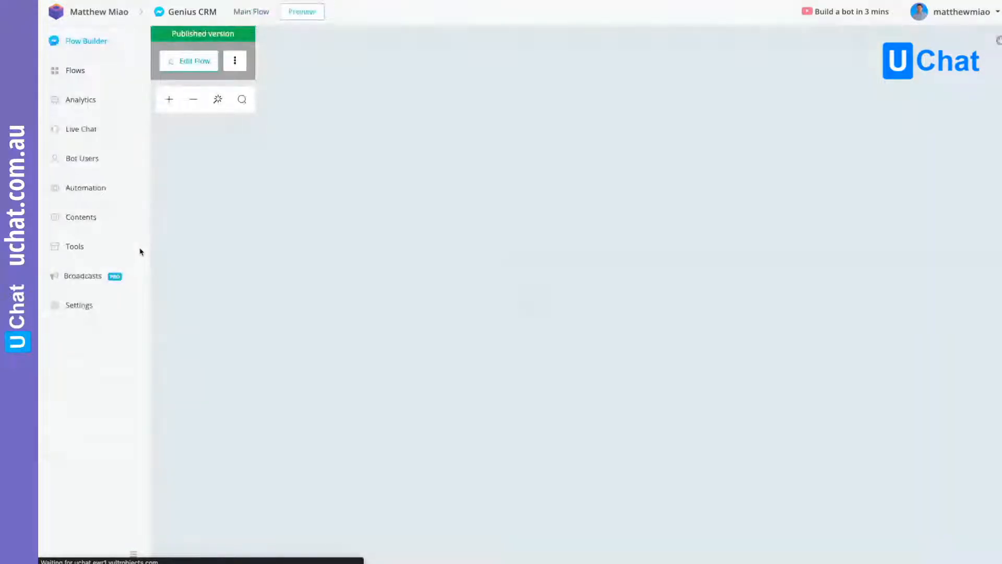
click(140, 252)
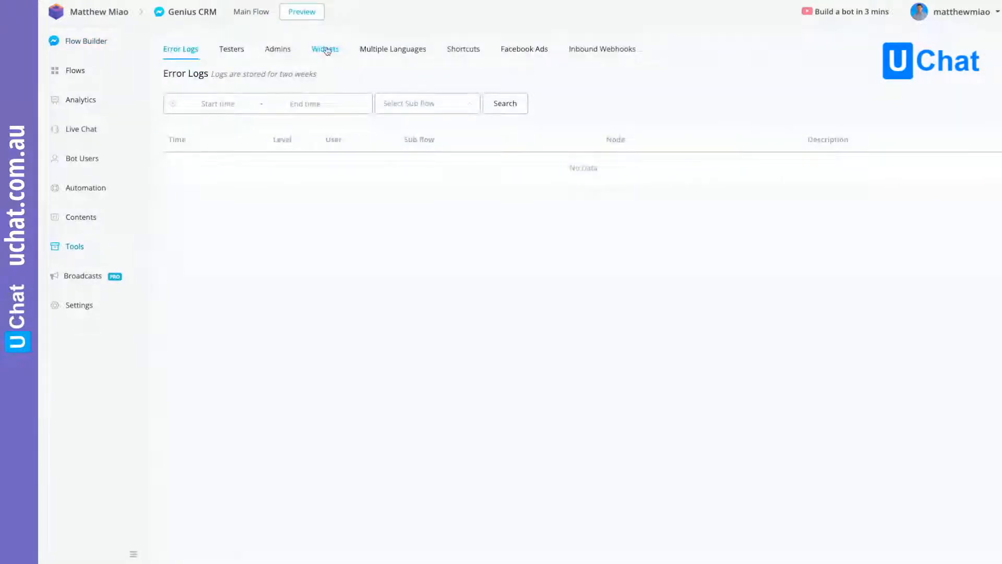
click(326, 49)
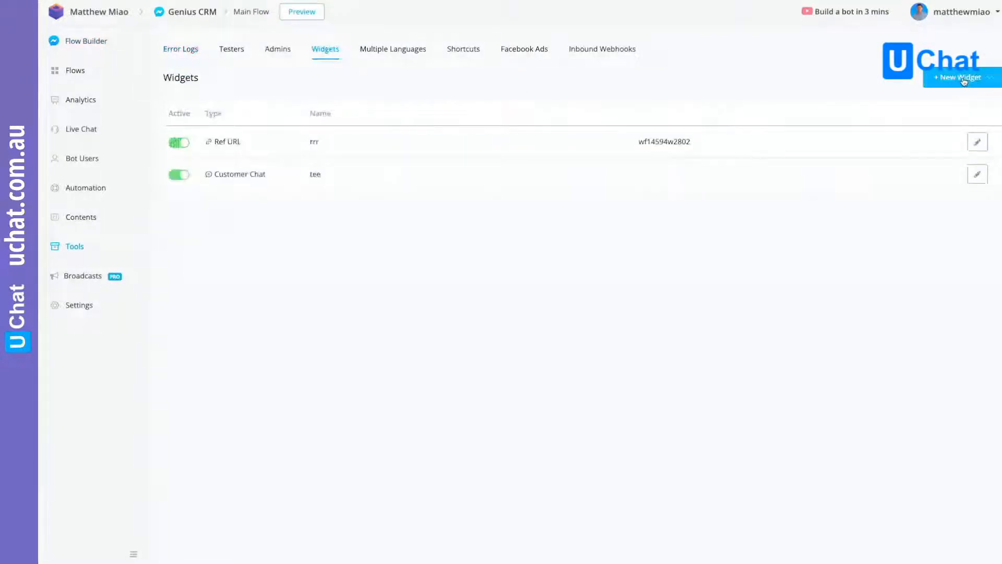
- Create a new Facebook Customer Chat widget named "Live demo"
click(964, 78)
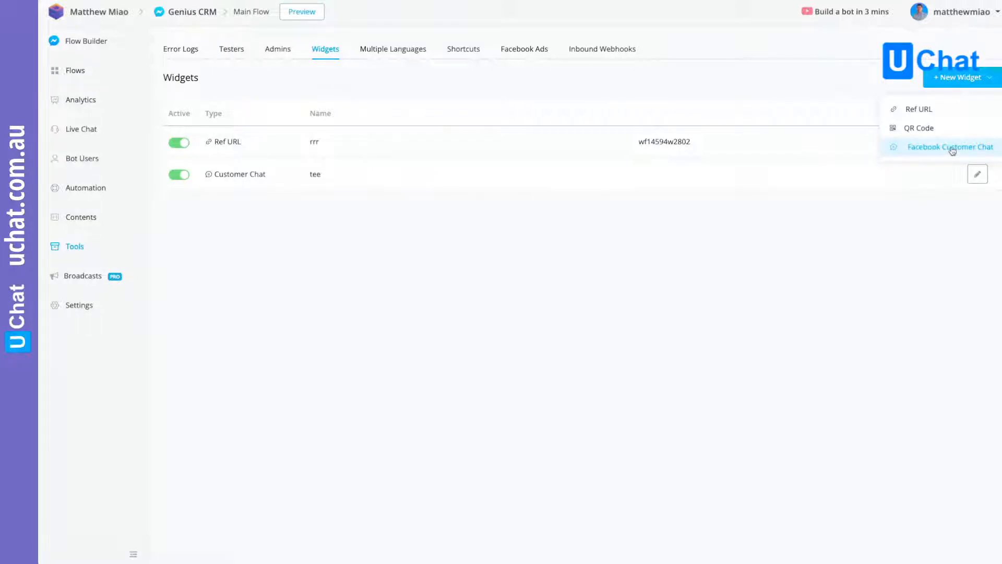
click(952, 148)
text(Live )
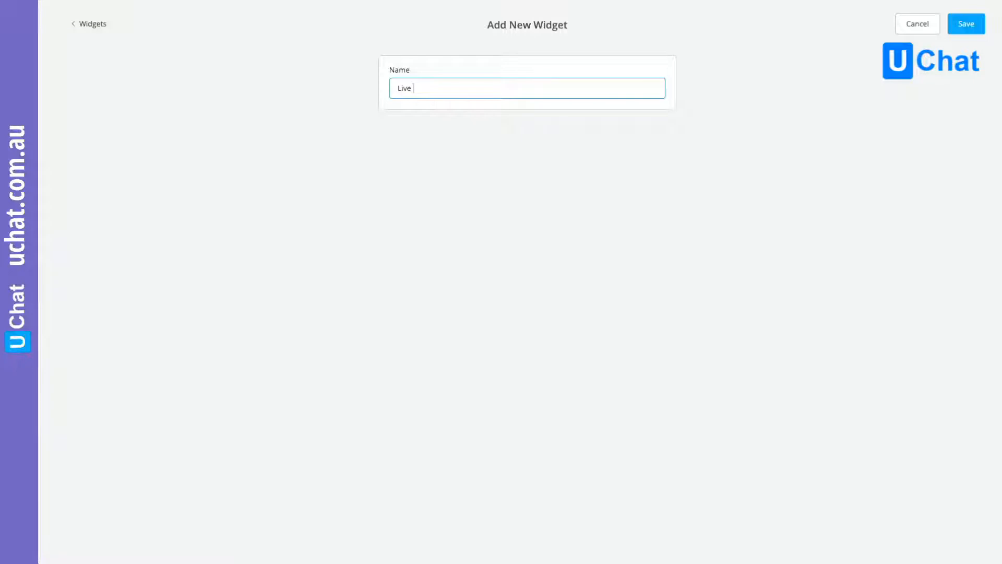
text(demo)
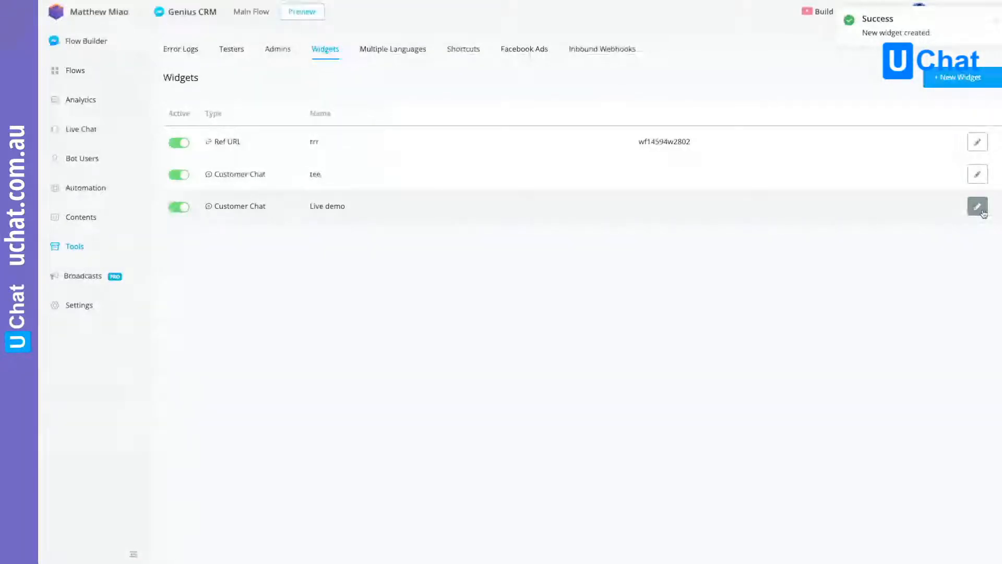
- Open the Live demo widget for editing and set its theme color to orange #D66F1B
click(978, 206)
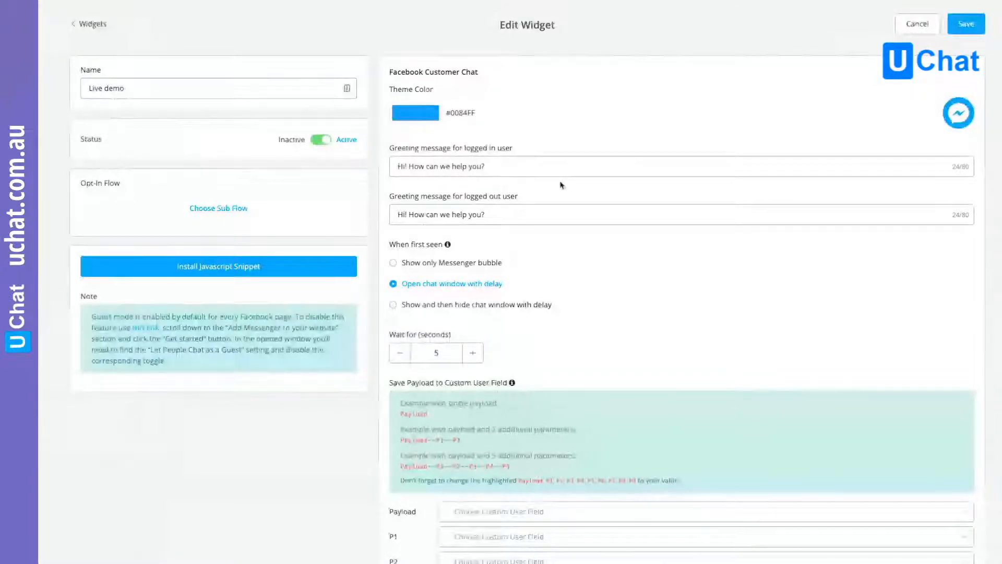
click(415, 113)
click(423, 164)
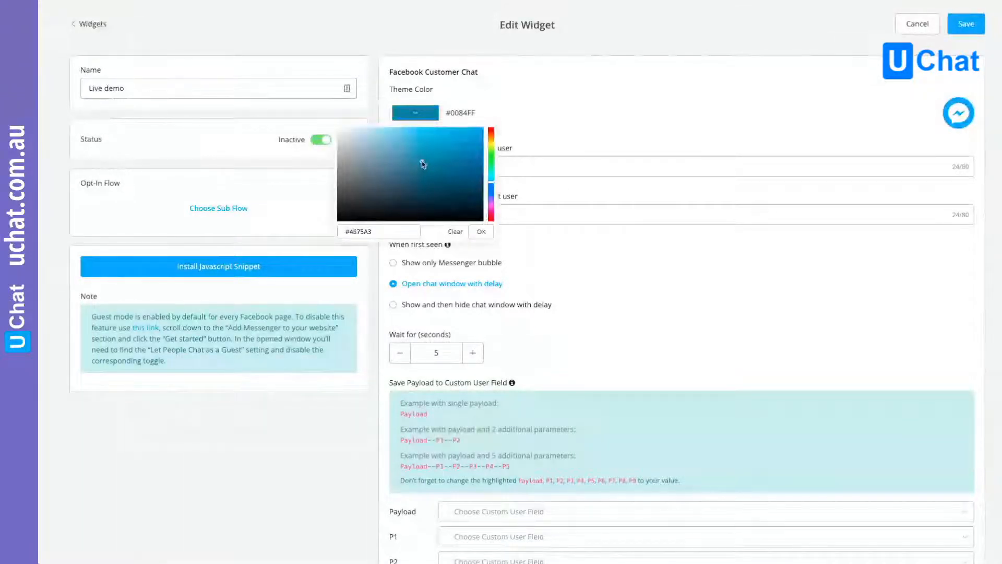
click(491, 134)
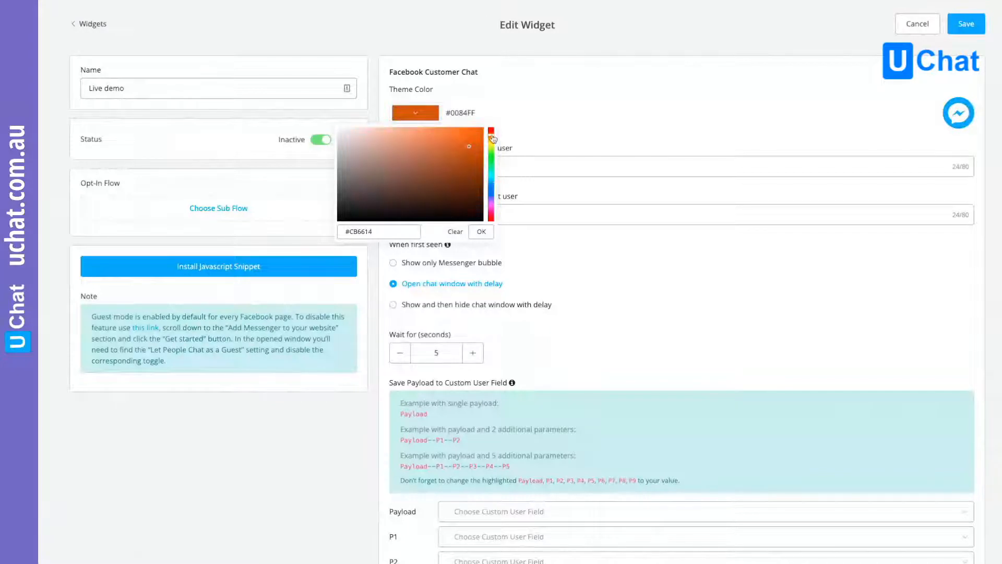
click(470, 132)
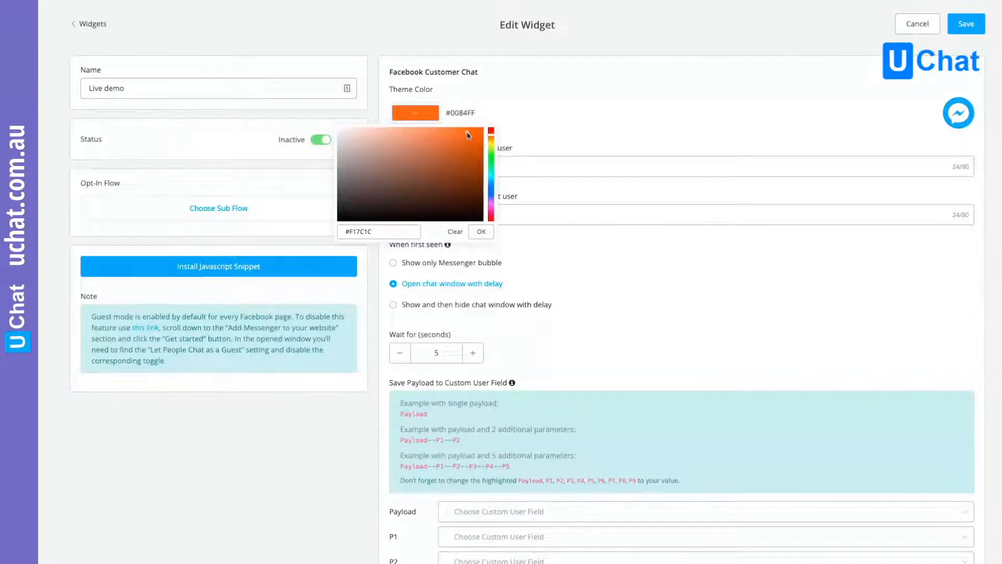
click(465, 142)
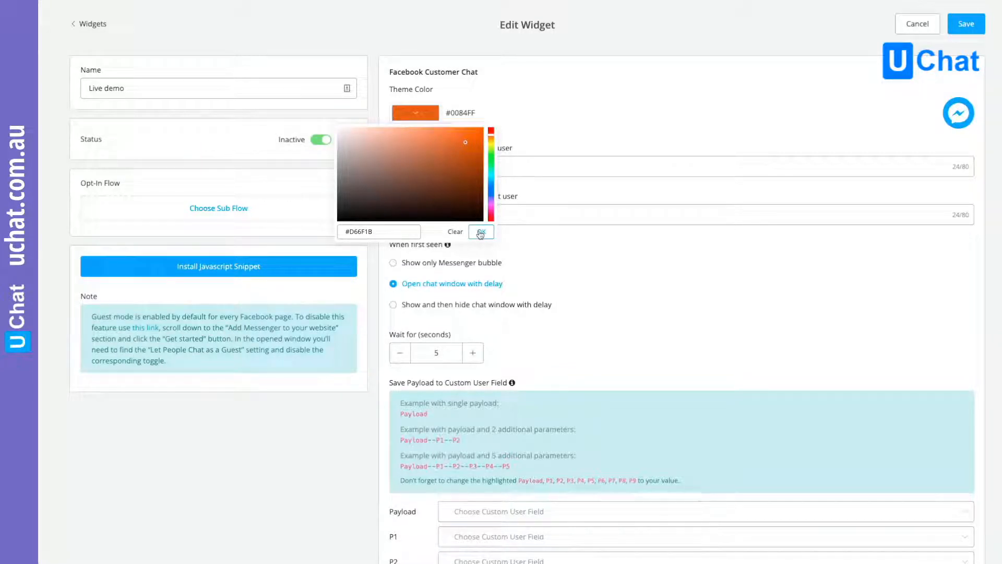
drag(346, 232, 375, 234)
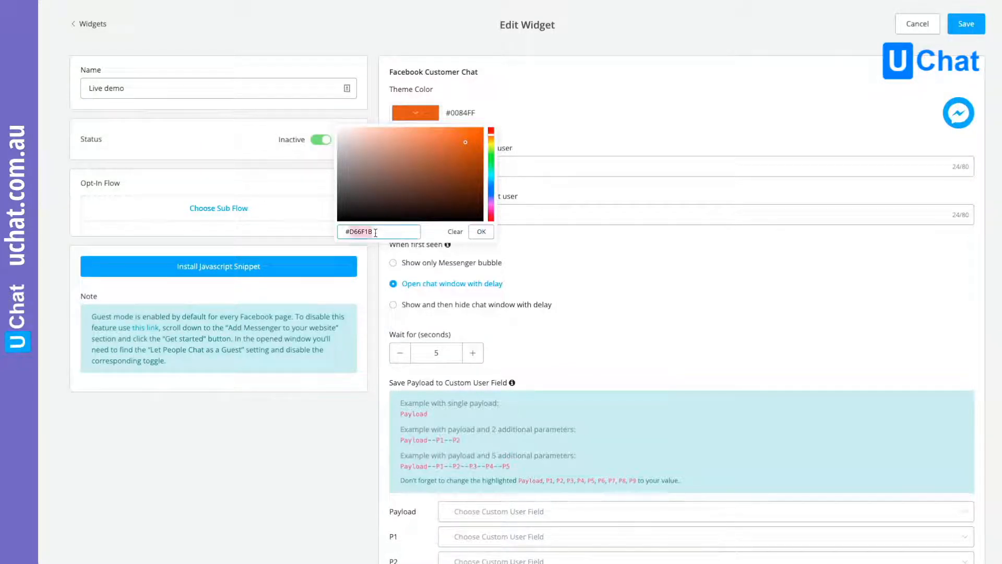
click(481, 232)
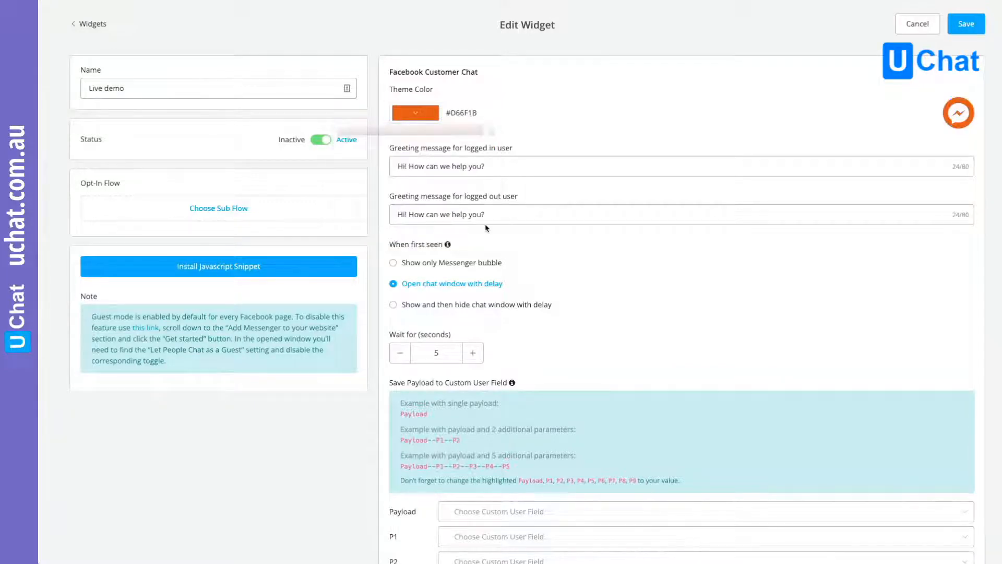
- Review the widget's greeting messages, first-seen behaviour, wait time and payload fields, and save the widget
click(482, 206)
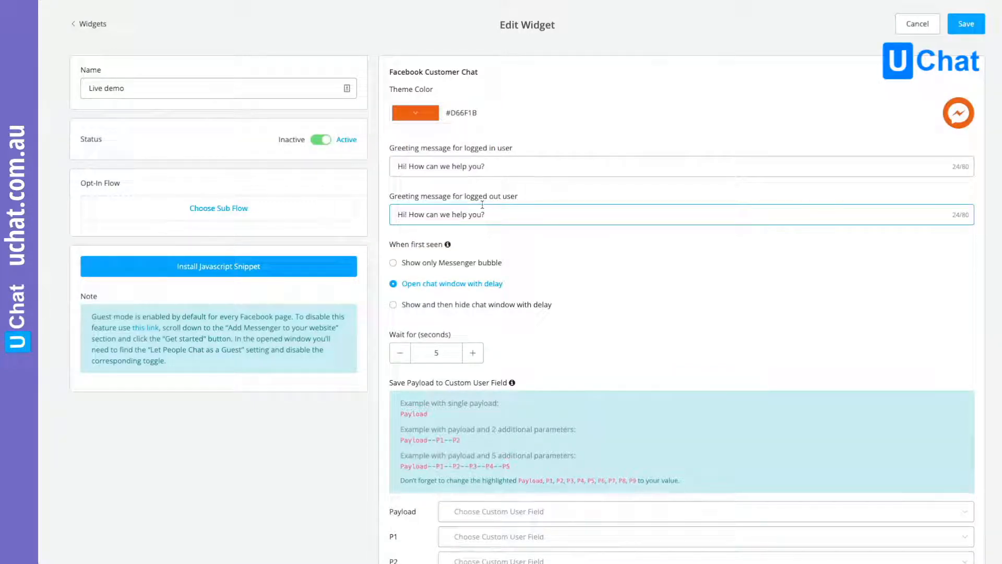
click(403, 158)
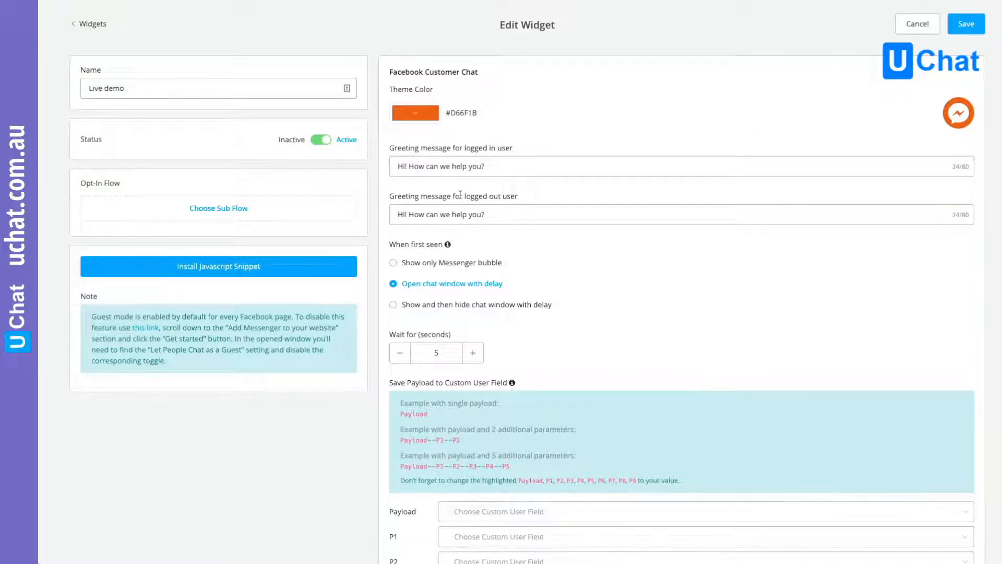
scroll(552, 245, down, 1)
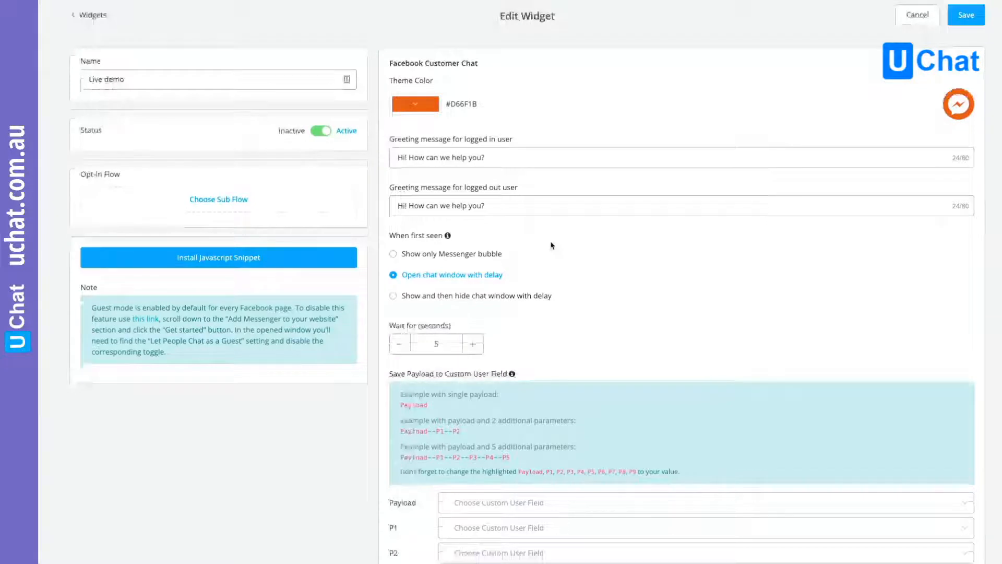
scroll(552, 245, down, 2)
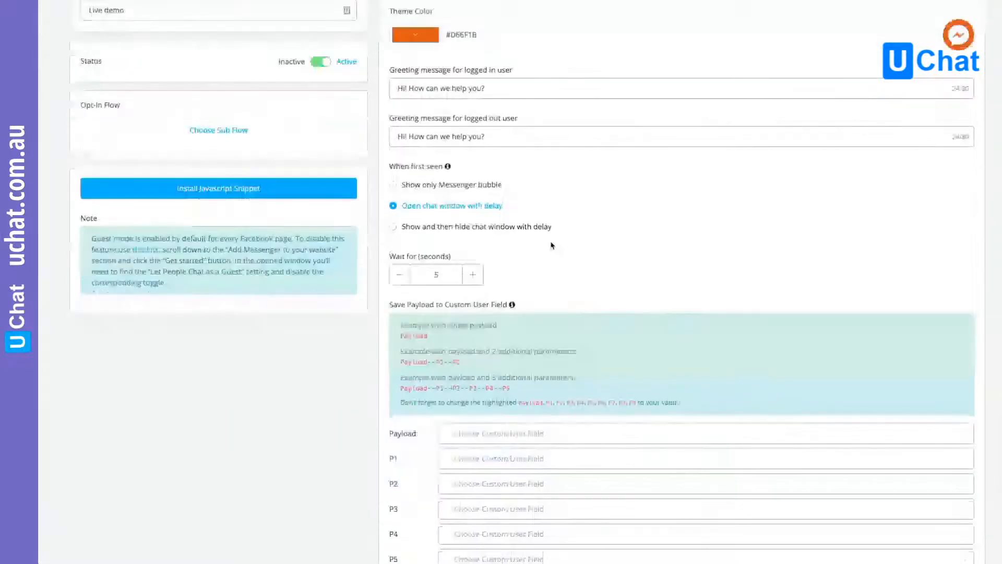
scroll(552, 246, down, 1)
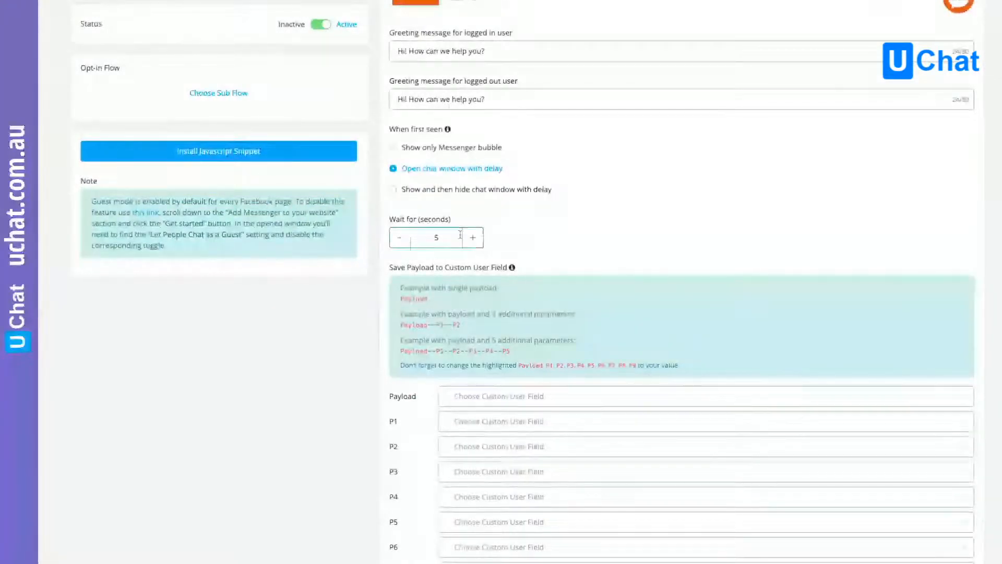
scroll(477, 239, down, 1)
scroll(492, 237, up, 1)
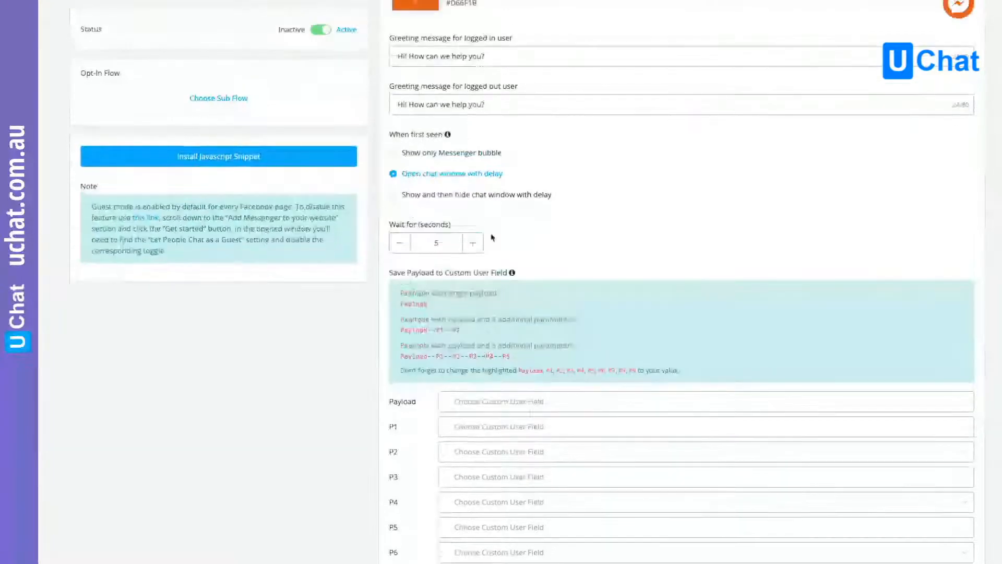
scroll(491, 237, up, 3)
click(966, 25)
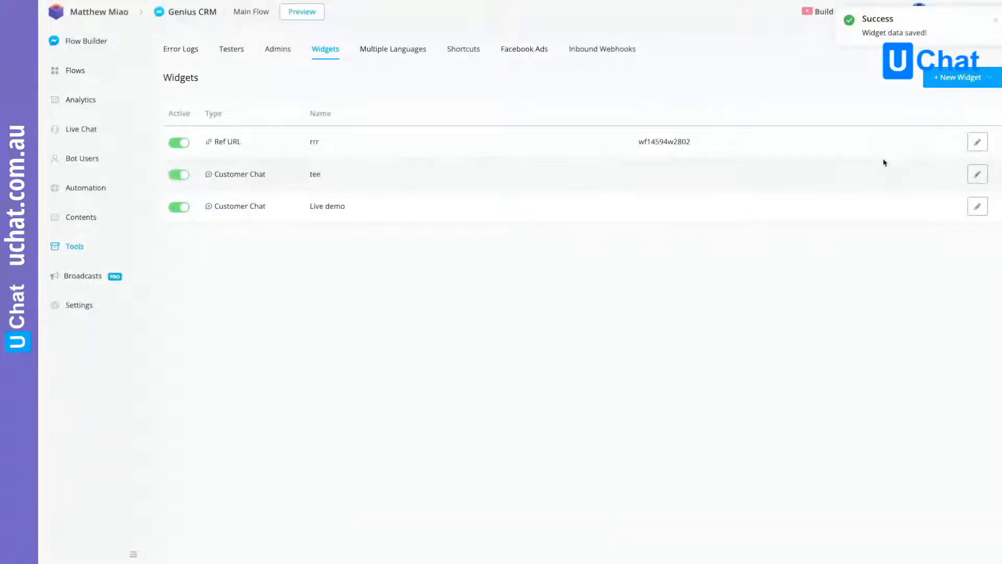
- Create a new sub flow of type Facebook named "Live demo Test" in the bot's flows
click(74, 70)
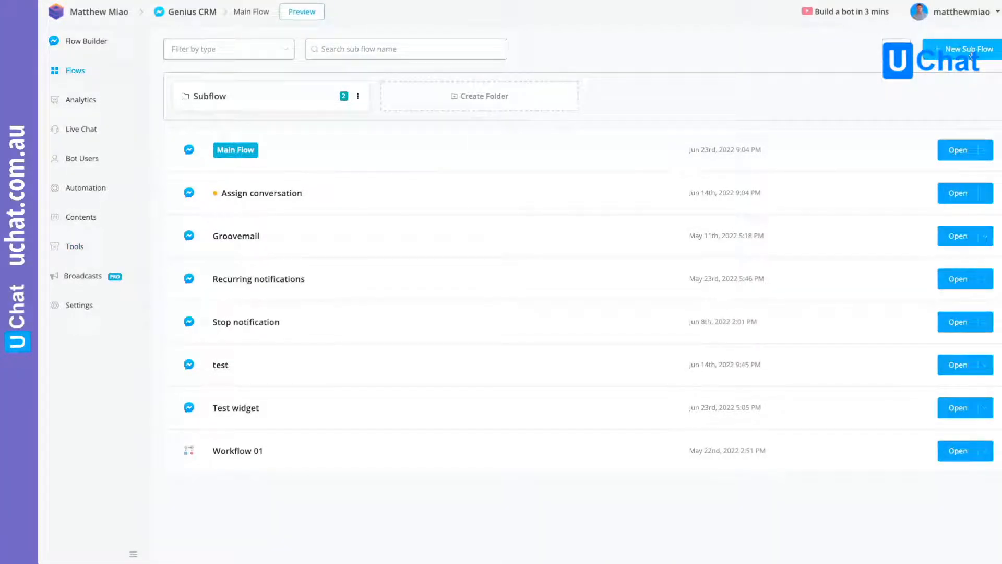
click(971, 56)
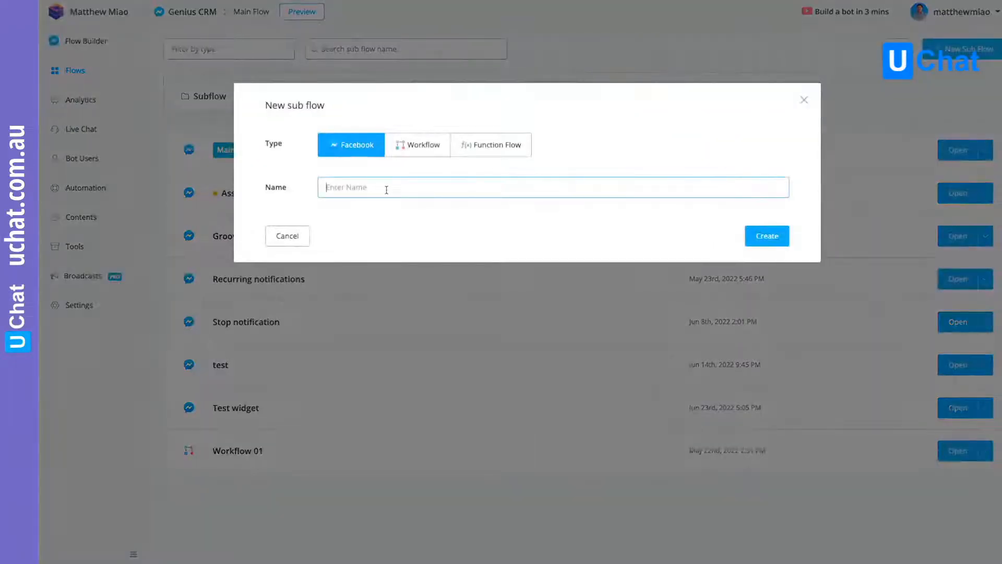
text(Live demo Test)
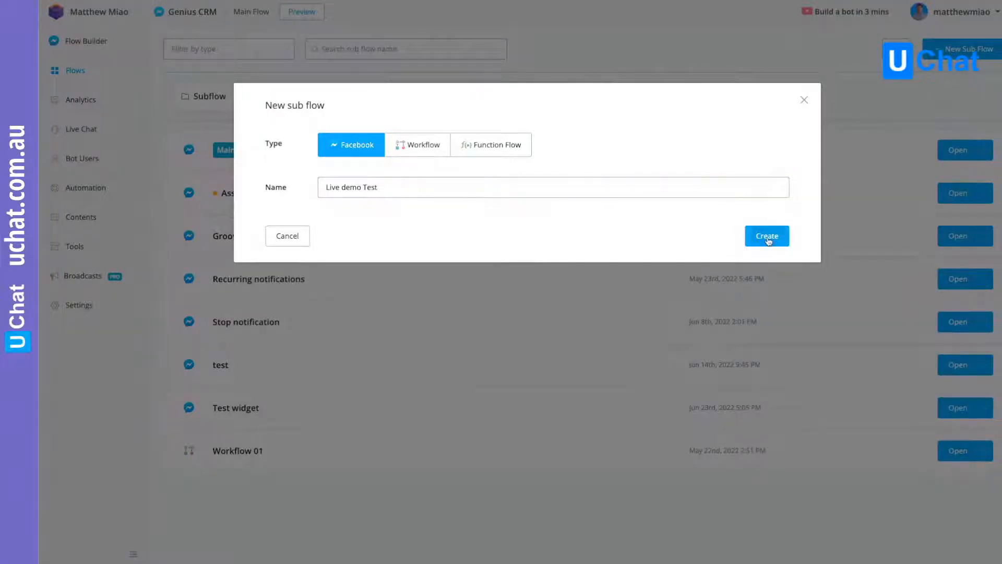
click(769, 242)
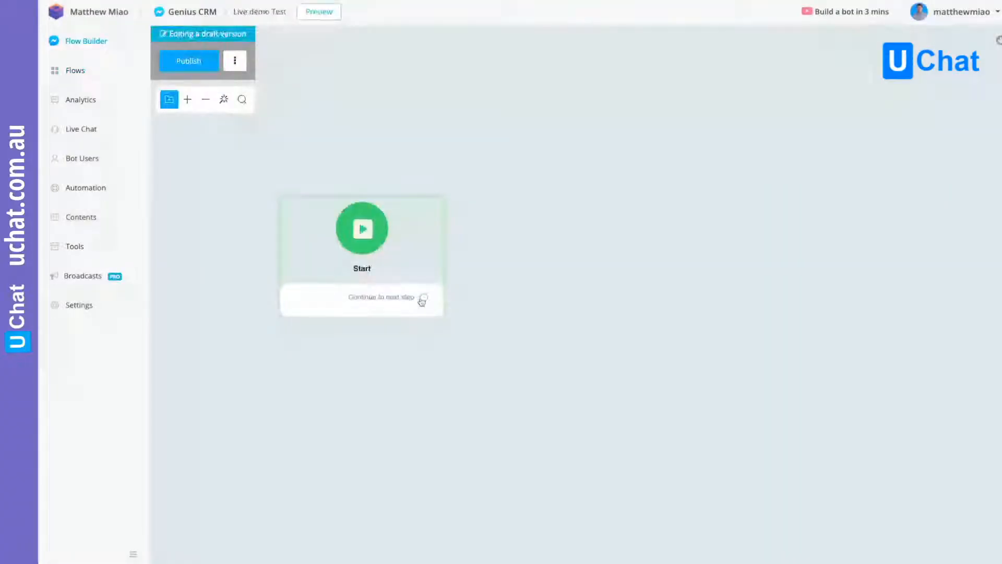
- Add a Send Message step after Start with a text item reading "This is a live demo test"
click(422, 302)
click(898, 149)
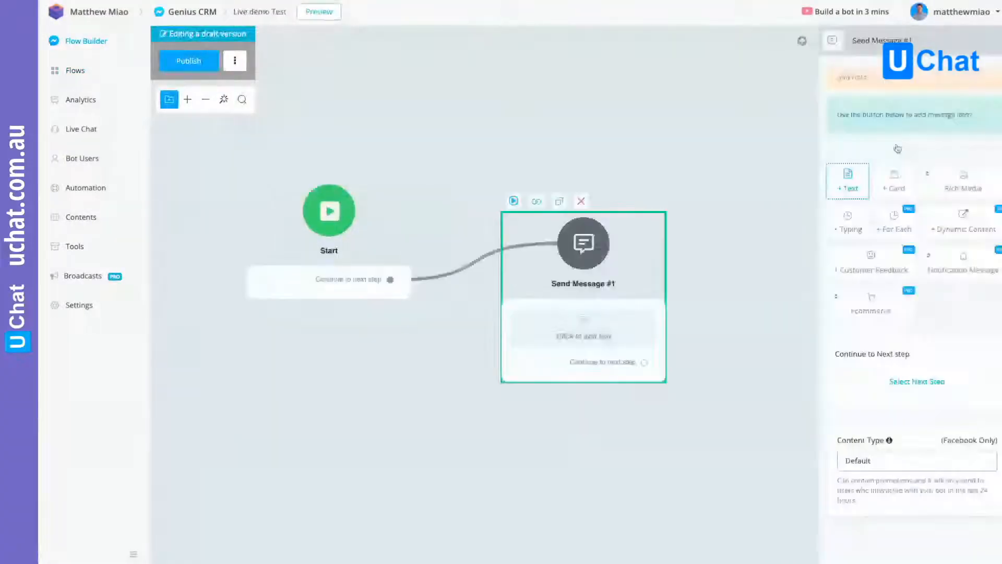
click(849, 181)
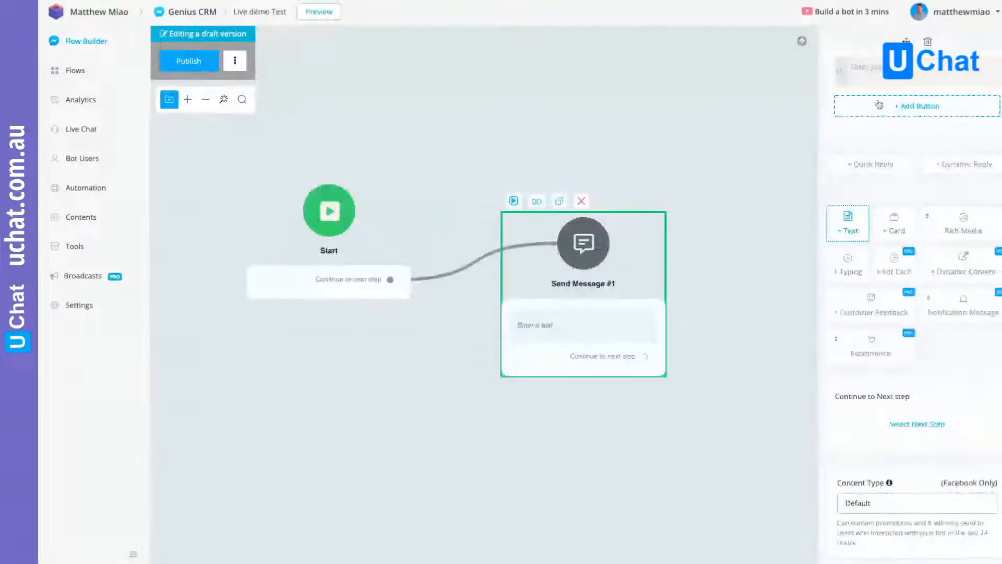
click(864, 68)
text(This is a)
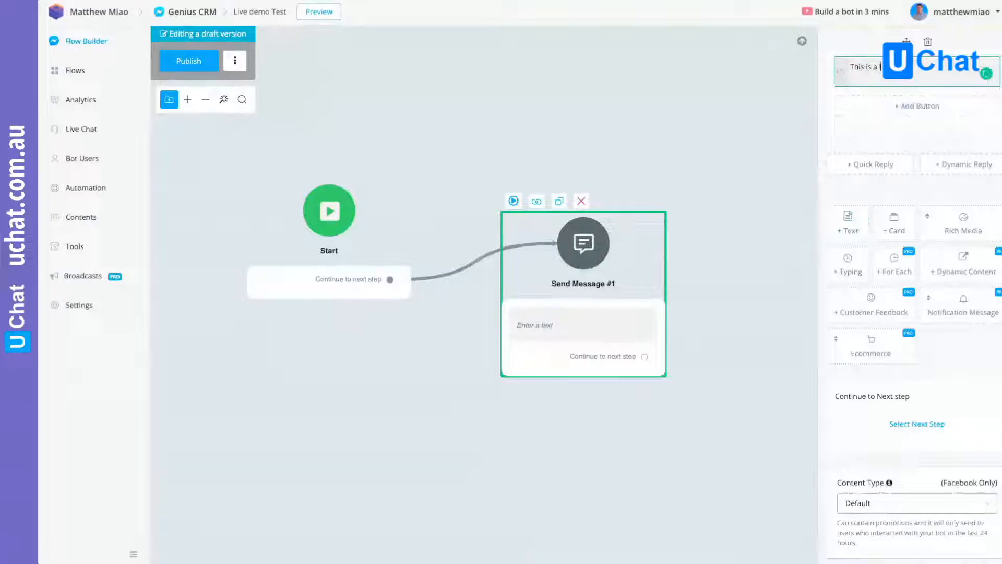
text(live demo test)
click(619, 136)
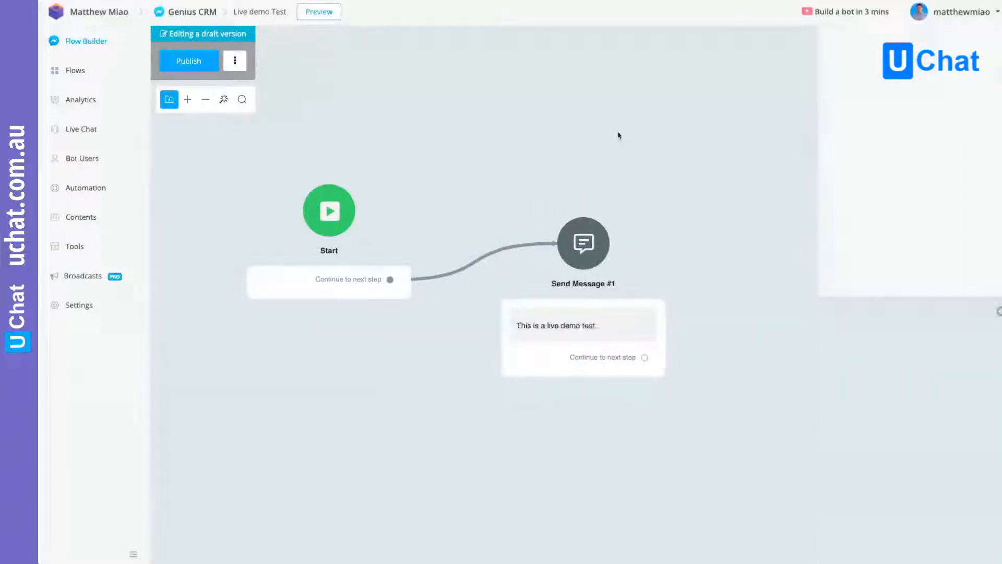
- Publish the sub flow and save the Live demo widget with Live demo Test as its opt-in flow
click(189, 61)
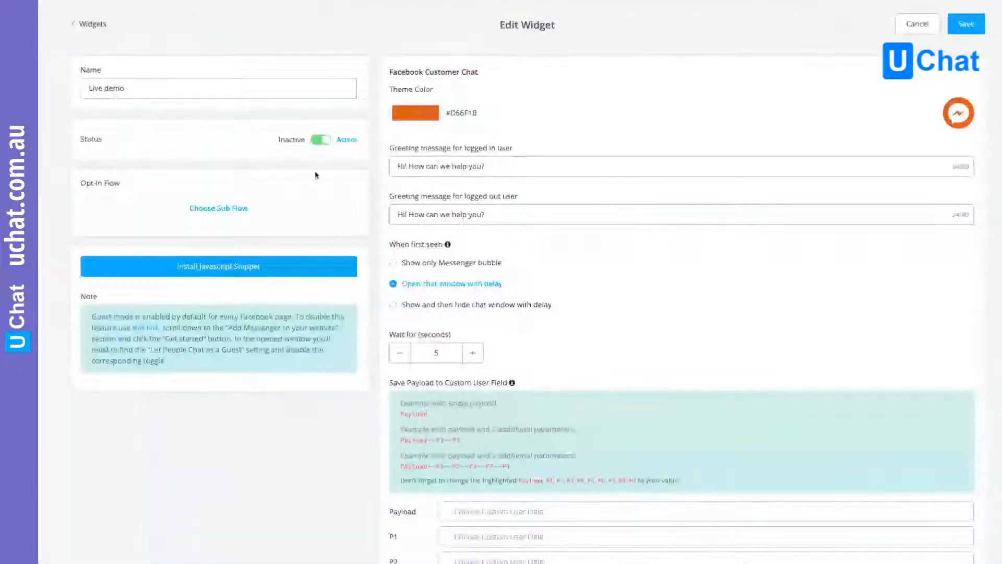
click(313, 208)
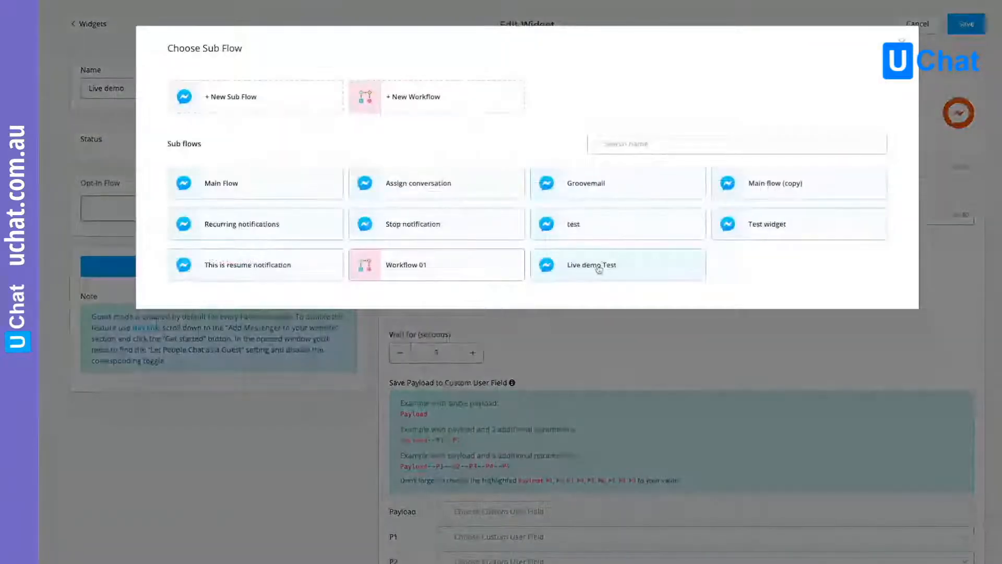
click(580, 266)
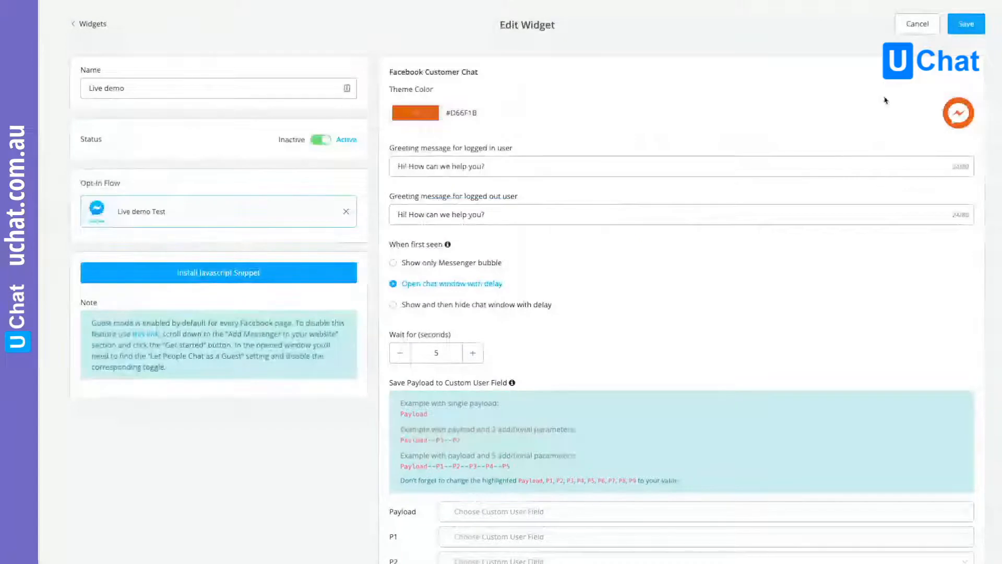
click(966, 23)
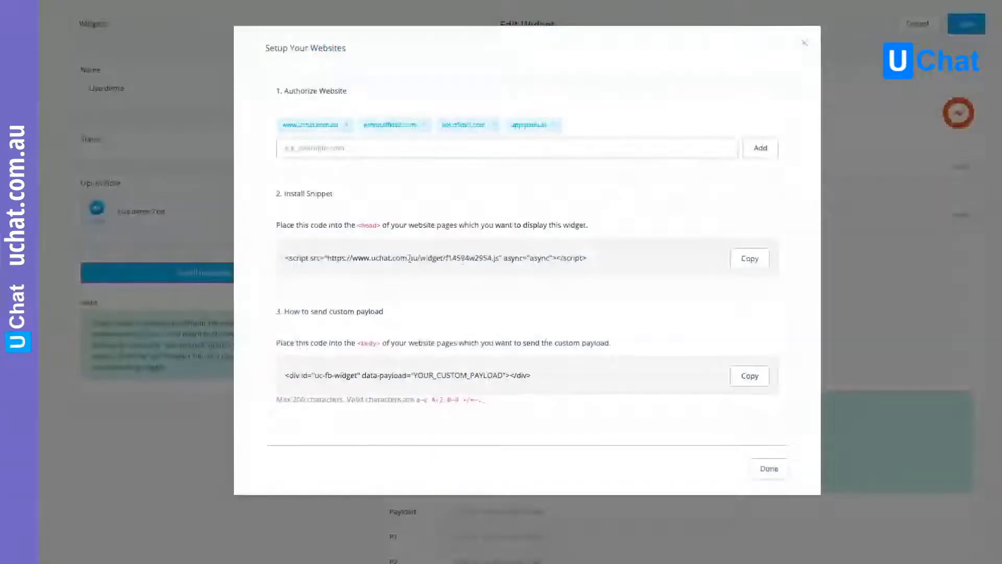
click(746, 260)
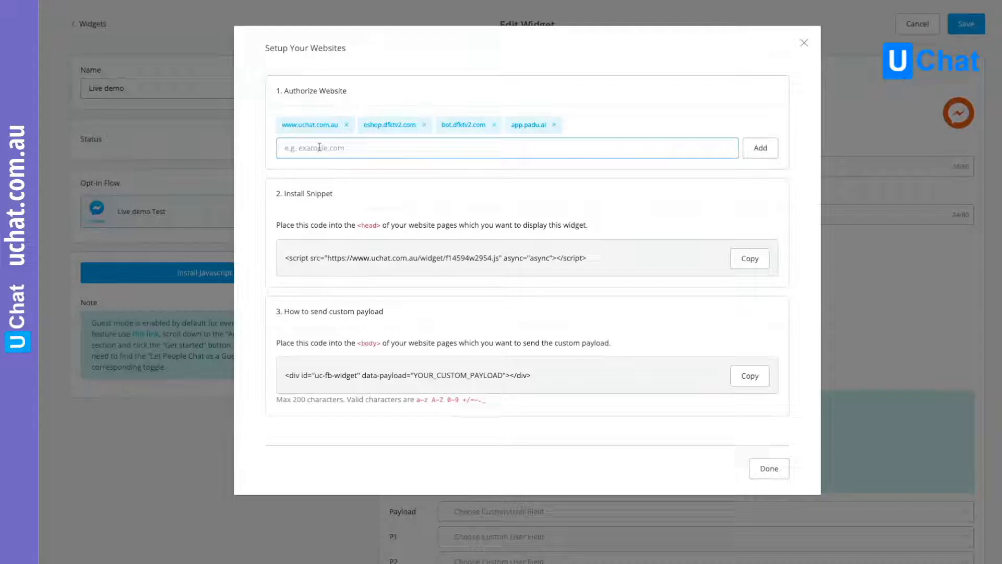
click(574, 258)
text(www.dfktv2.com)
click(760, 149)
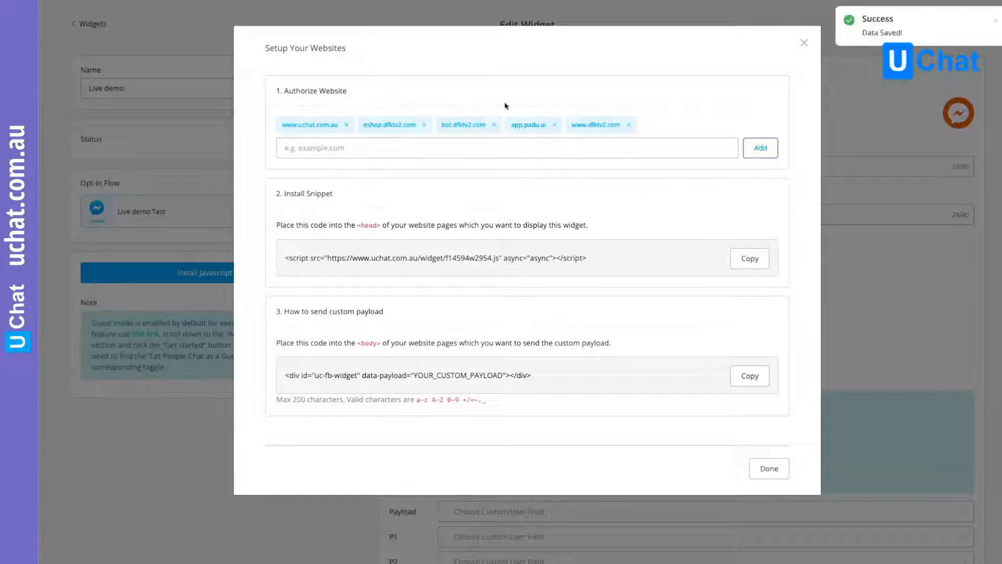
click(769, 468)
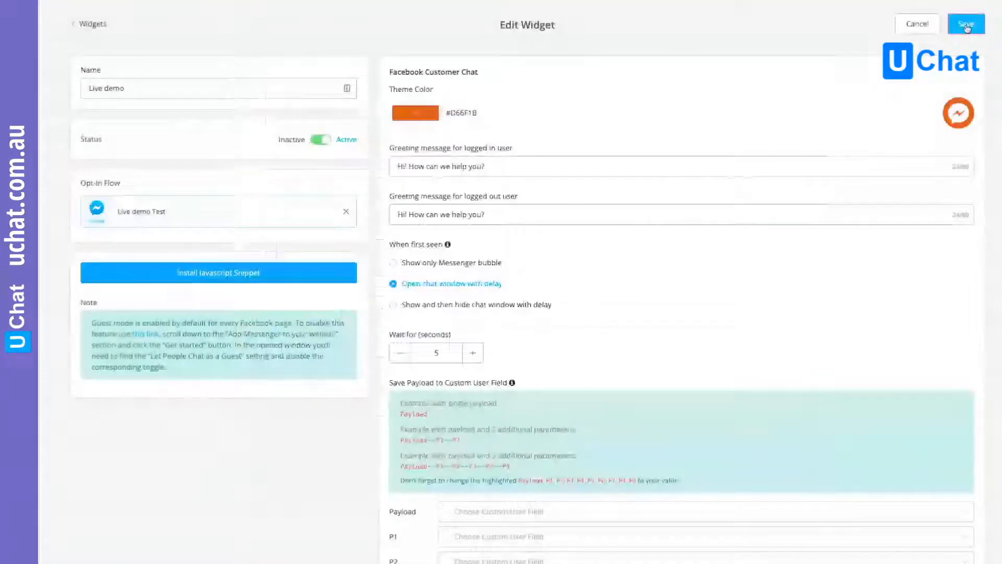
click(966, 25)
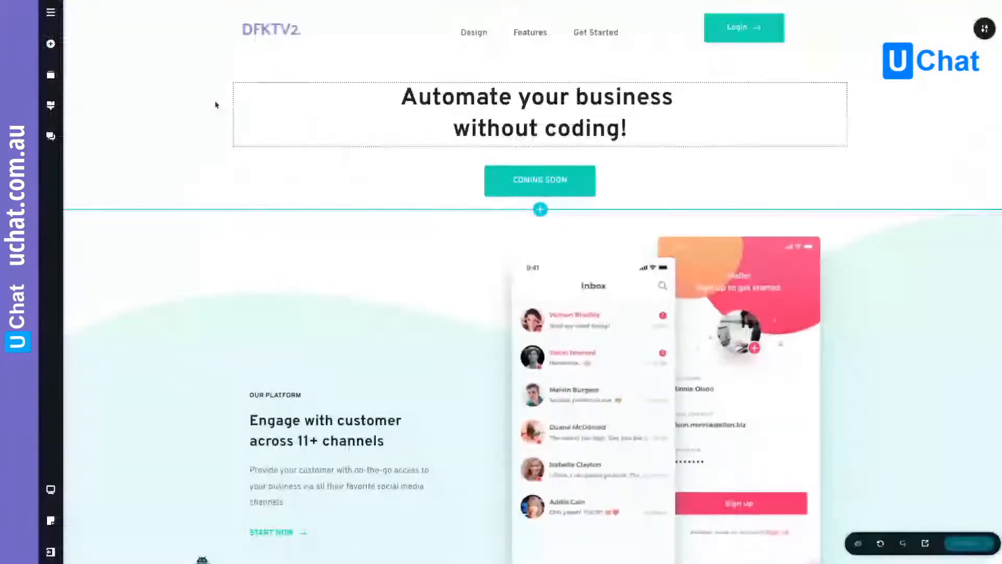
- In the Brizy website builder, open the Home page, embed the copied widget script above the headline, and update the page
click(51, 14)
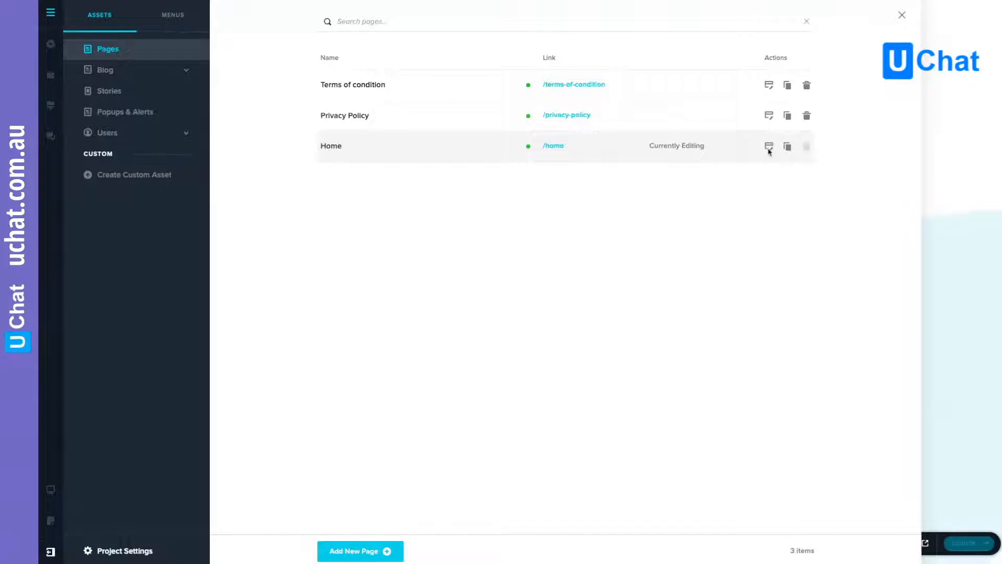
click(769, 149)
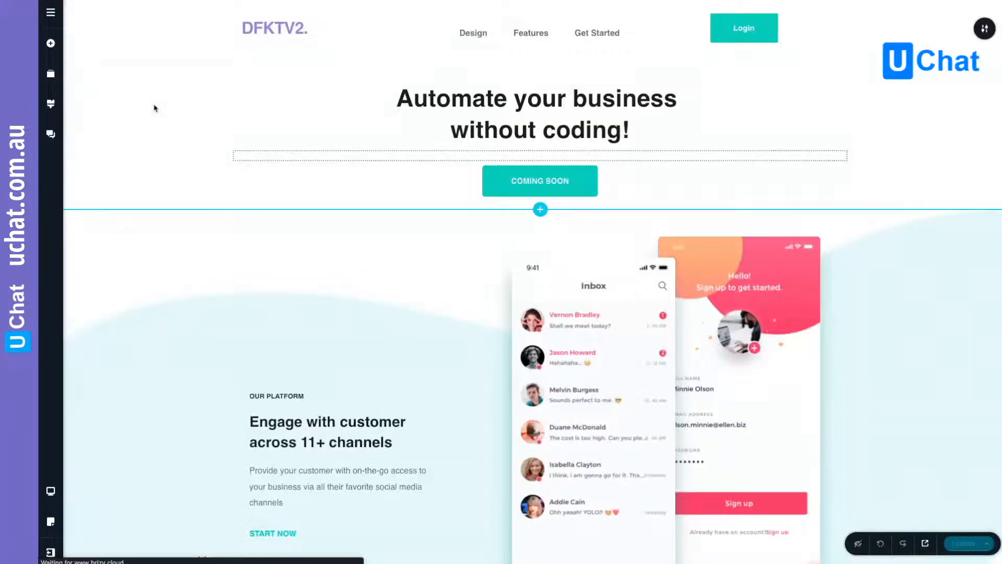
click(51, 44)
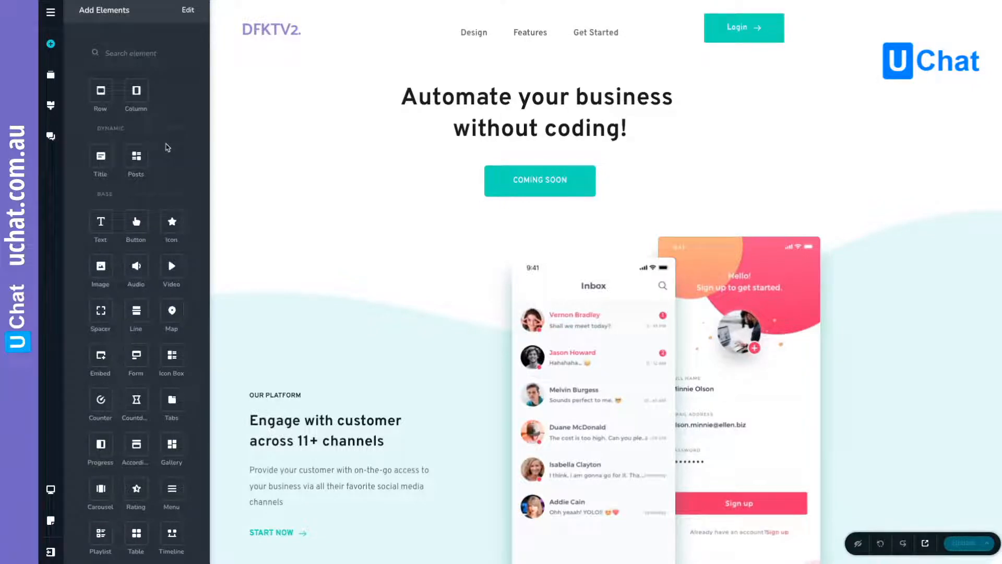
scroll(168, 148, down, 3)
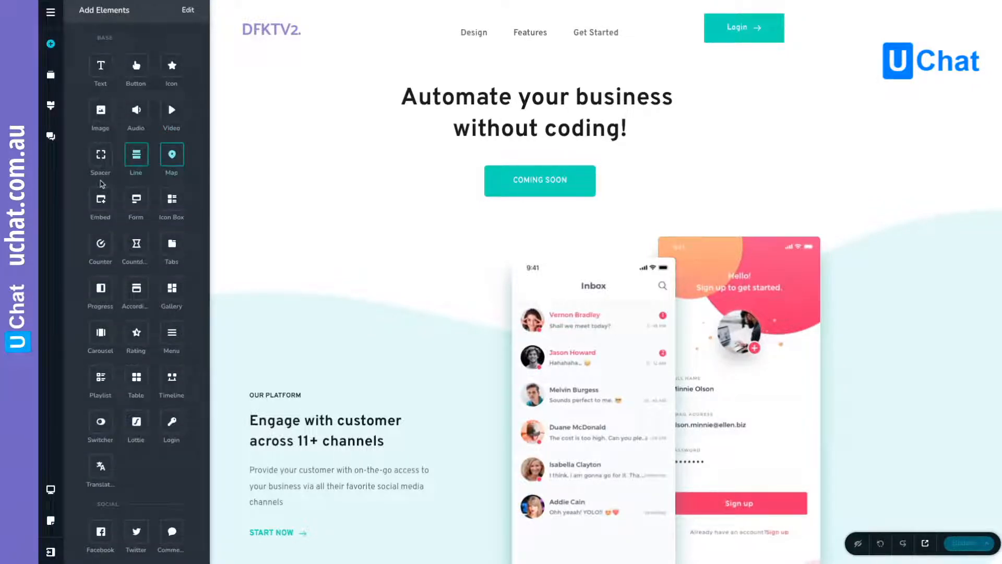
mouse_move(101, 198)
mouse_down()
mouse_move(444, 96)
mouse_move(551, 99)
mouse_up()
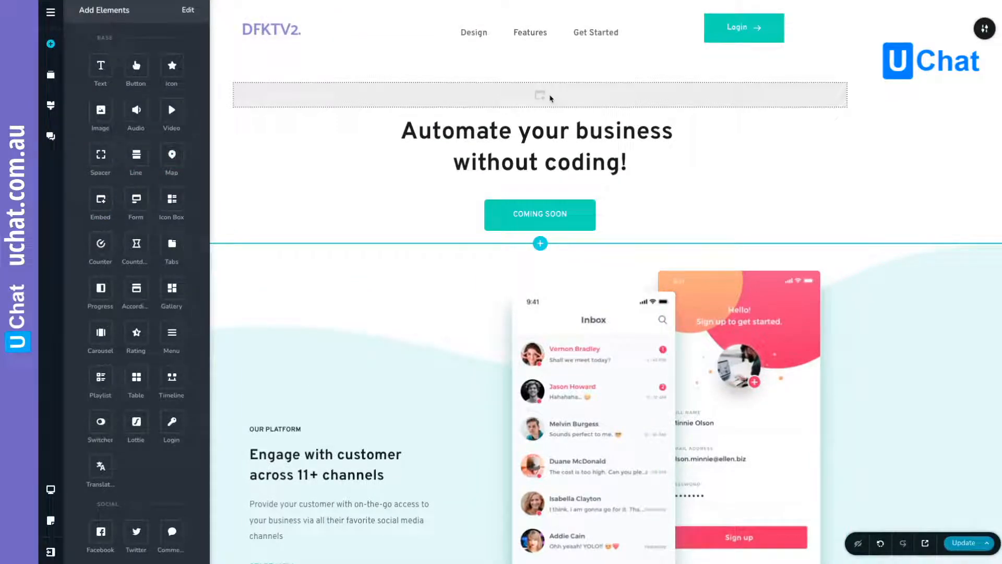
click(550, 98)
key(ctrl+v)
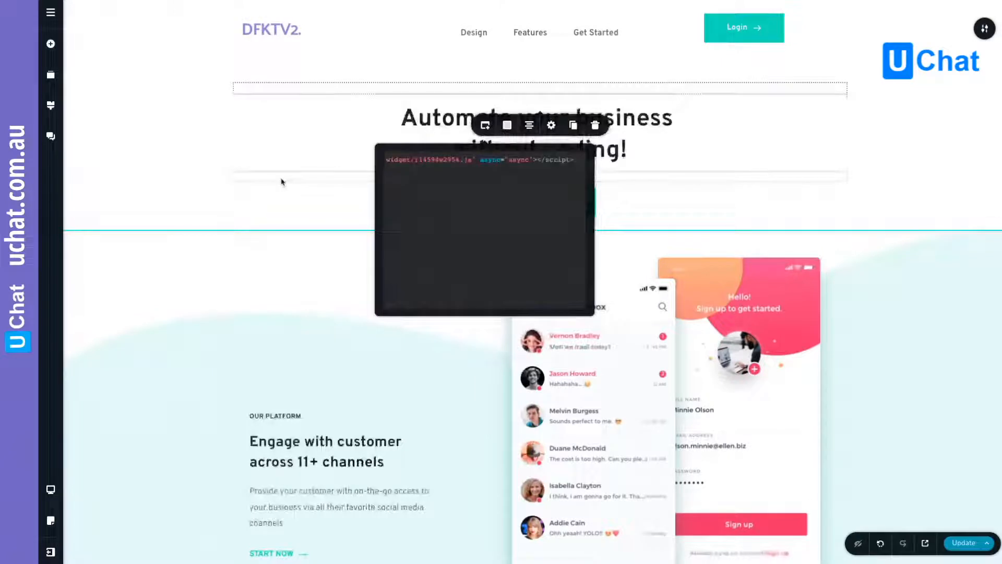
click(203, 113)
click(968, 543)
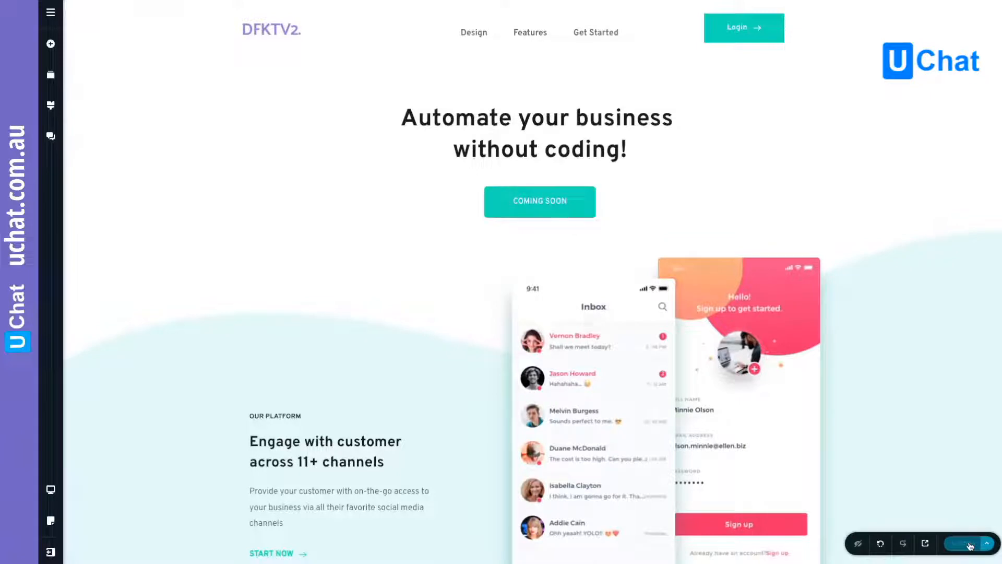
- Preview the live website and open its Messenger chat widget
click(926, 546)
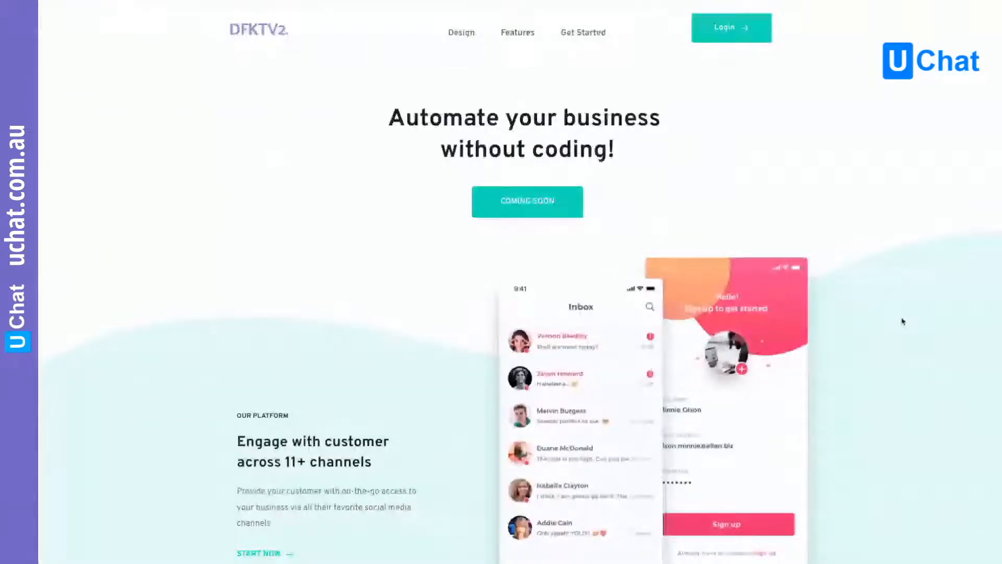
scroll(903, 321, down, 10)
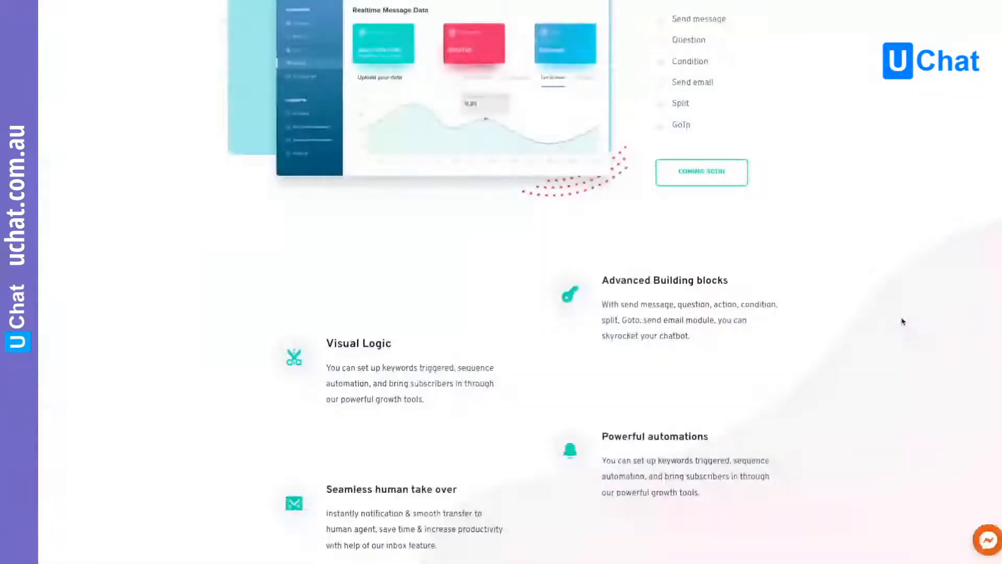
scroll(903, 321, down, 15)
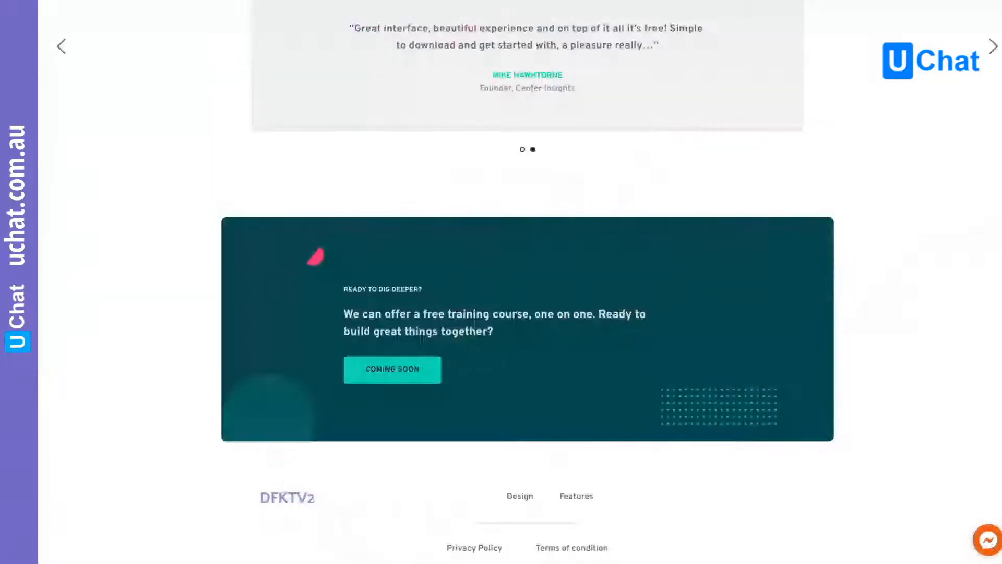
click(989, 542)
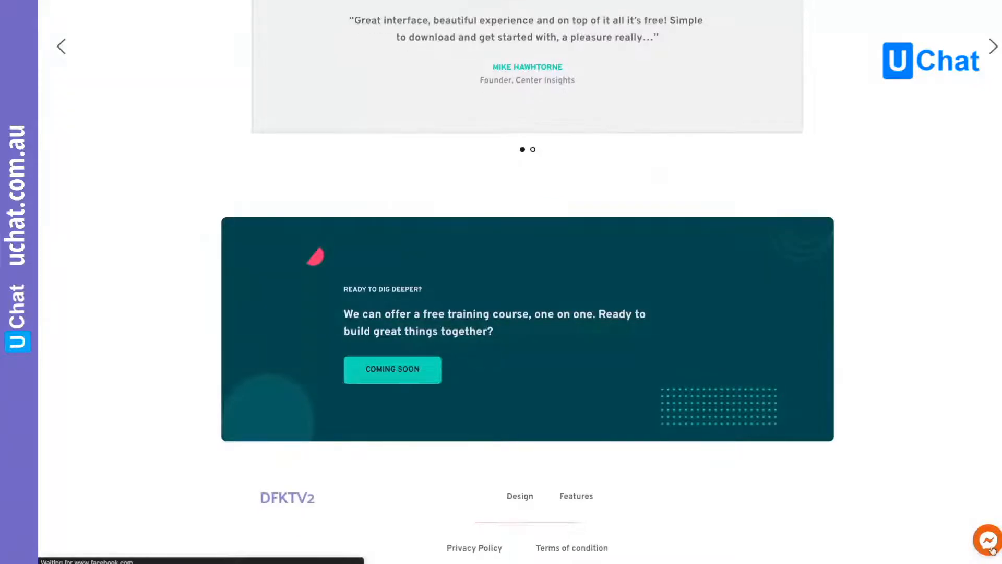
click(989, 541)
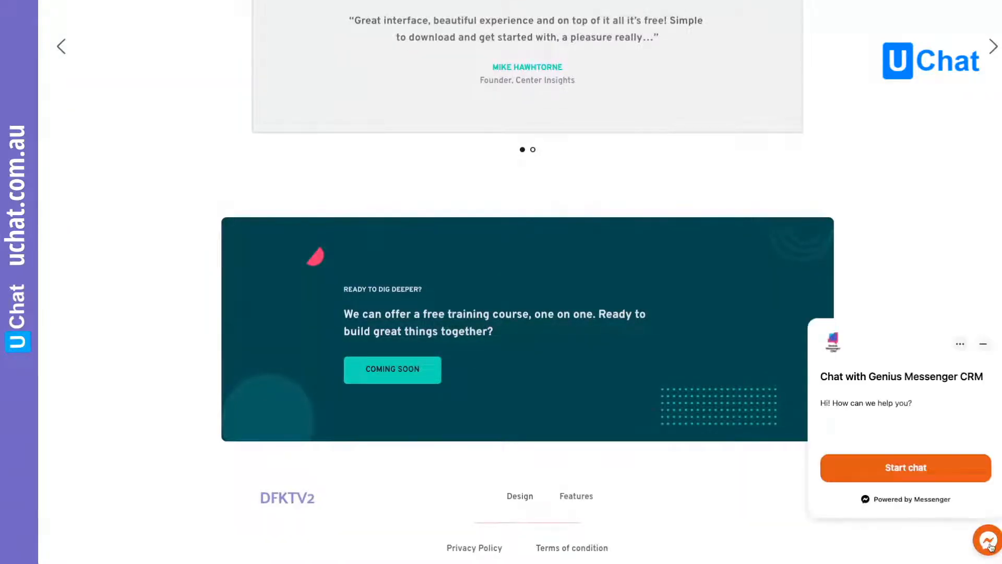
- Start a chat in the widget as the logged-in Facebook user, check the greeting and sub flow reply, and minimize the chat
click(915, 470)
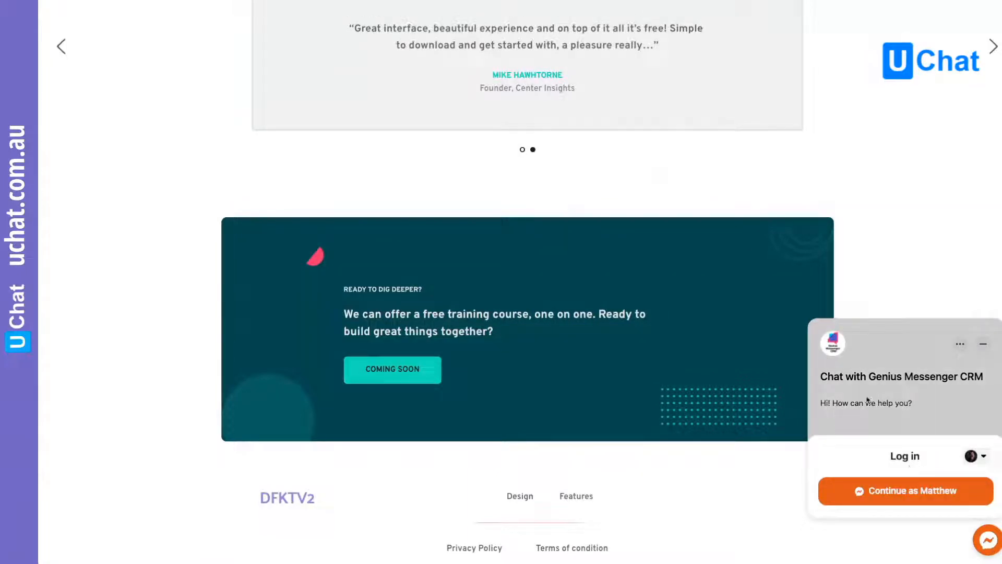
click(868, 400)
drag(820, 403, 914, 407)
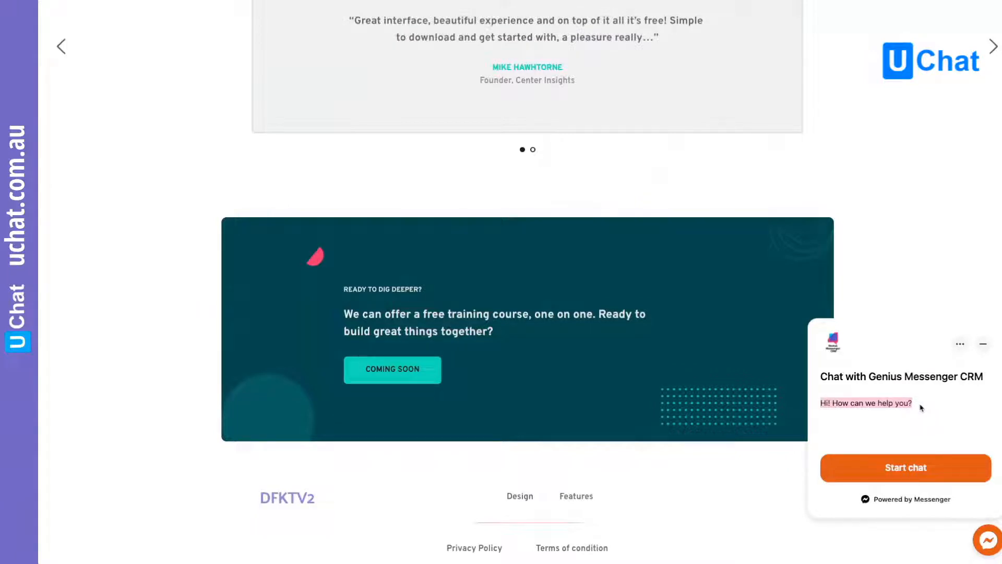
click(913, 469)
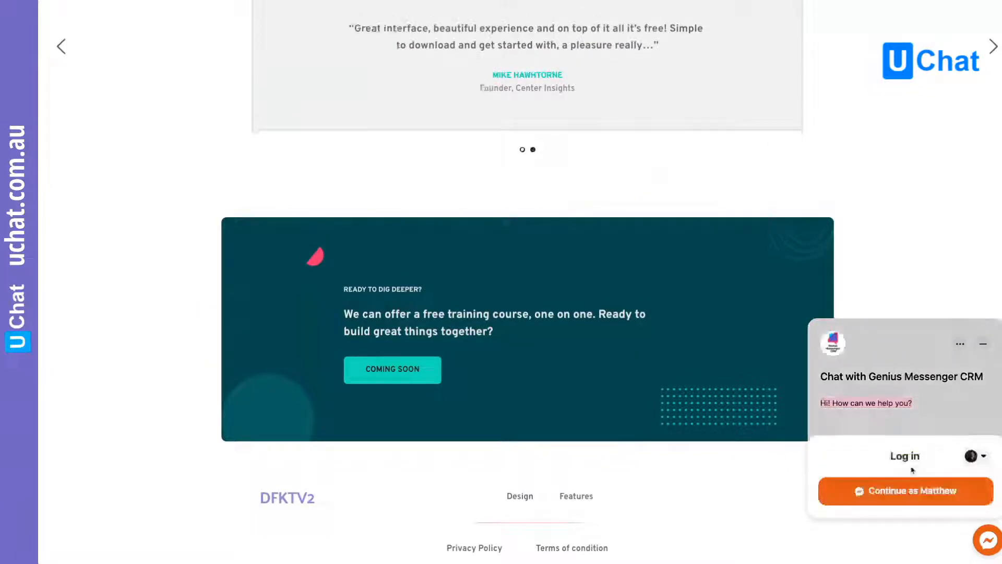
click(923, 494)
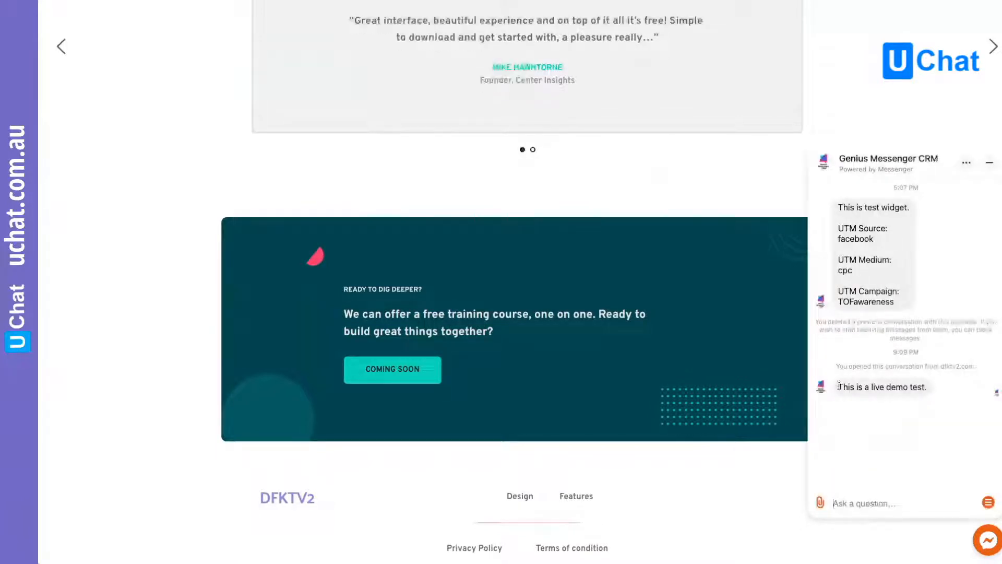
drag(839, 387, 929, 390)
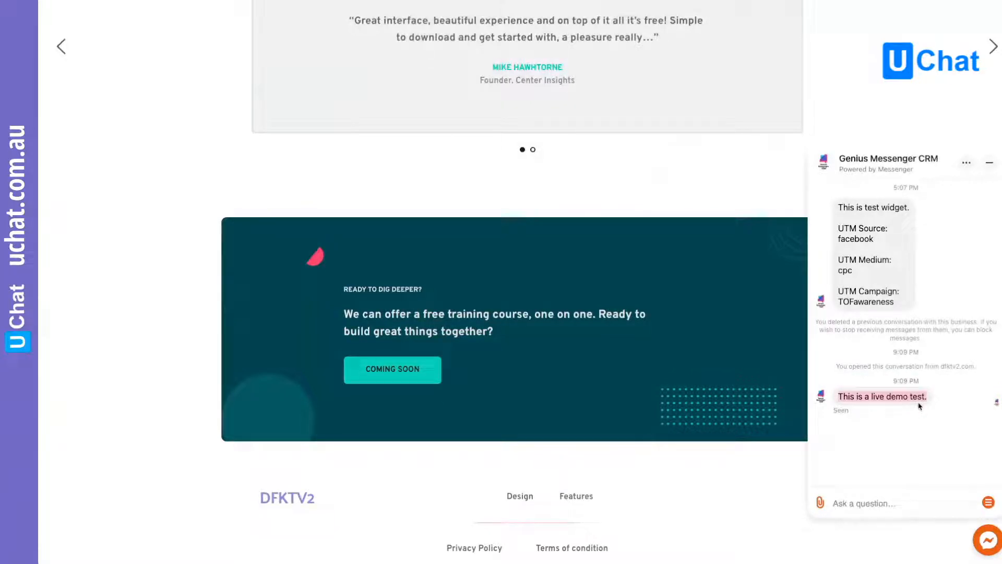
click(990, 162)
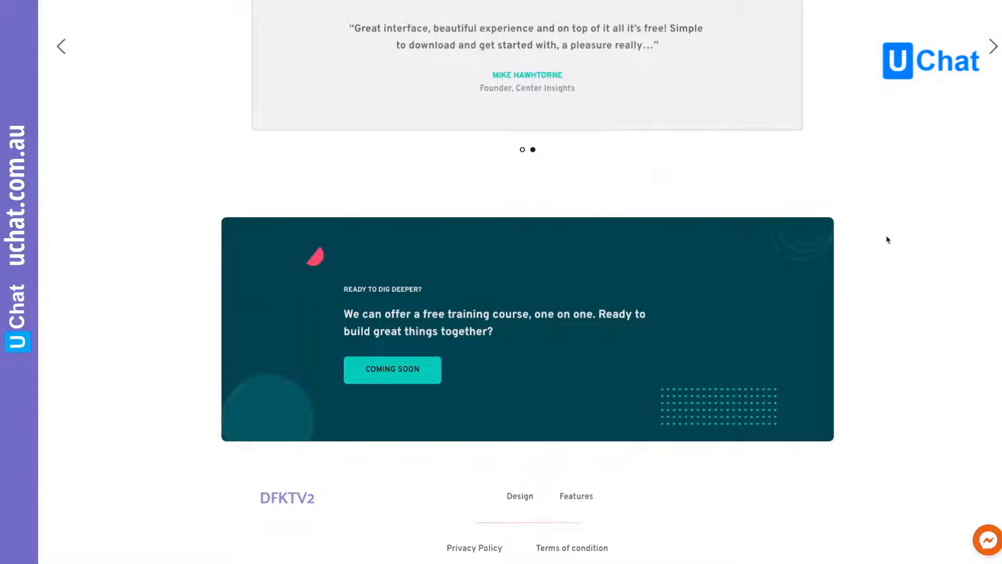
scroll(888, 239, up, 3)
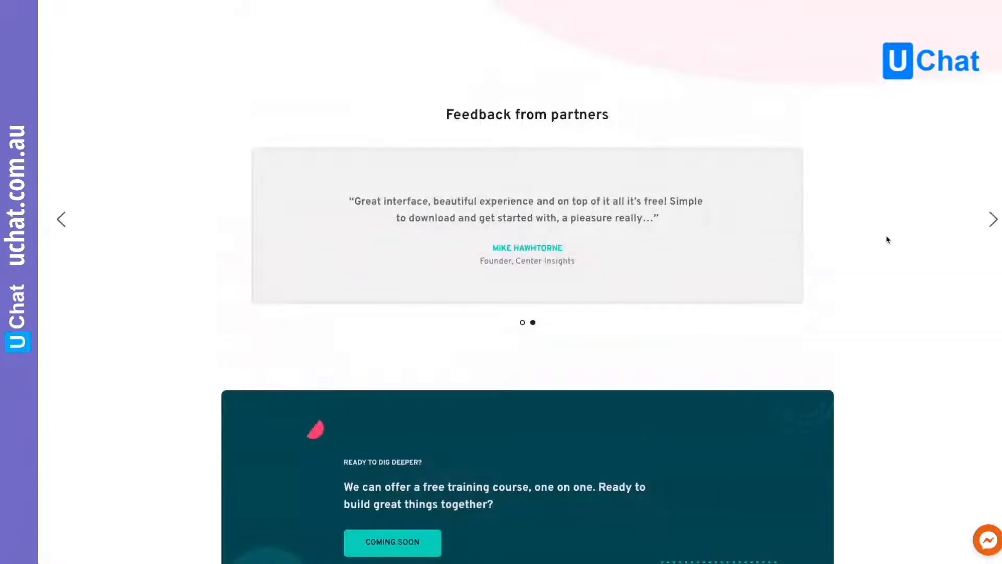
scroll(888, 239, up, 10)
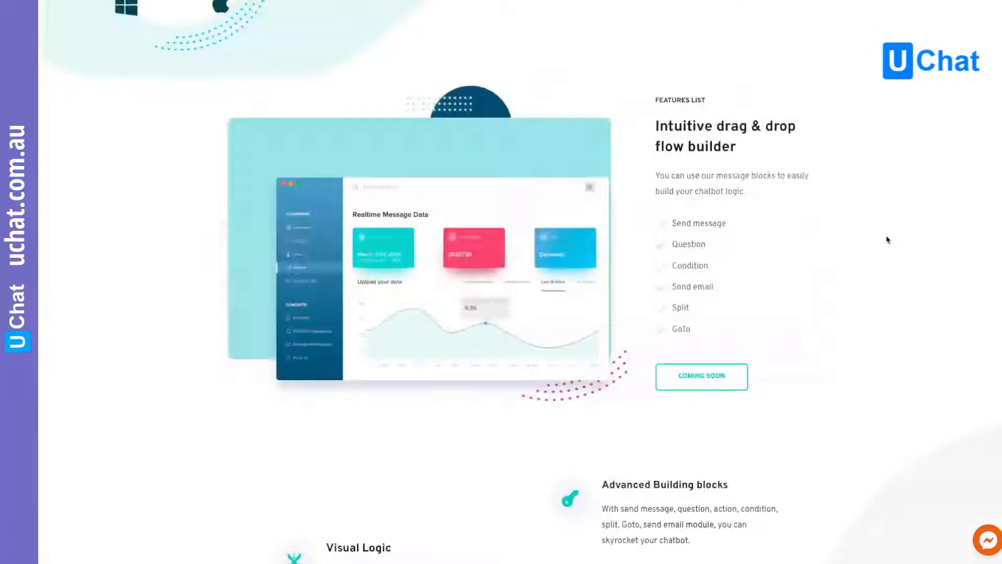
scroll(888, 239, up, 2)
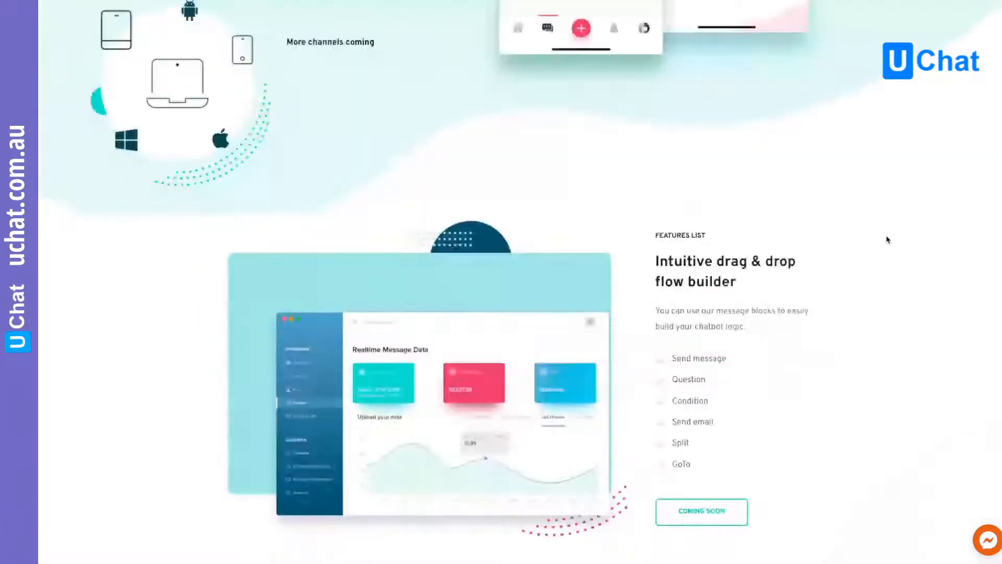
scroll(887, 240, up, 6)
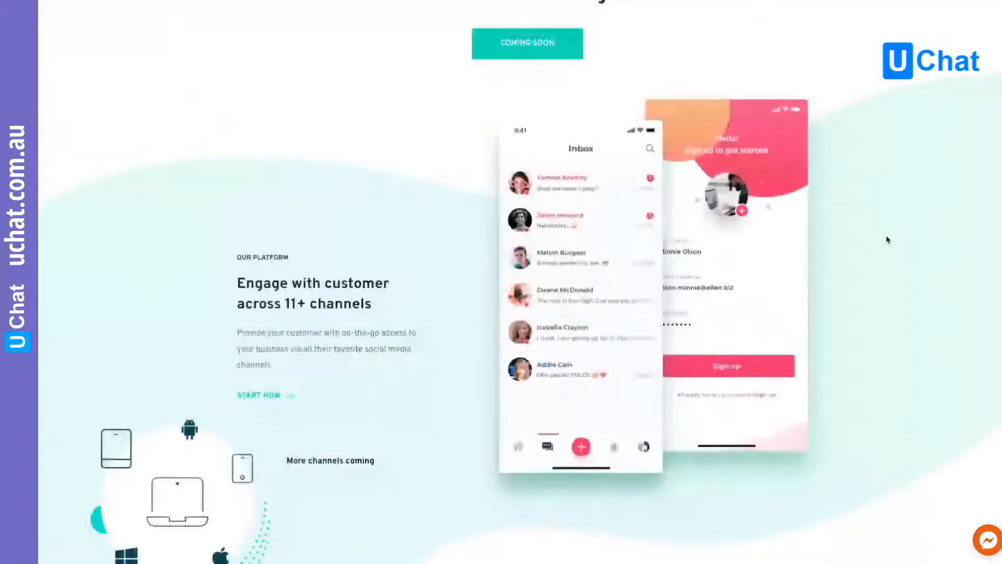
scroll(887, 240, up, 2)
scroll(887, 240, up, 1)
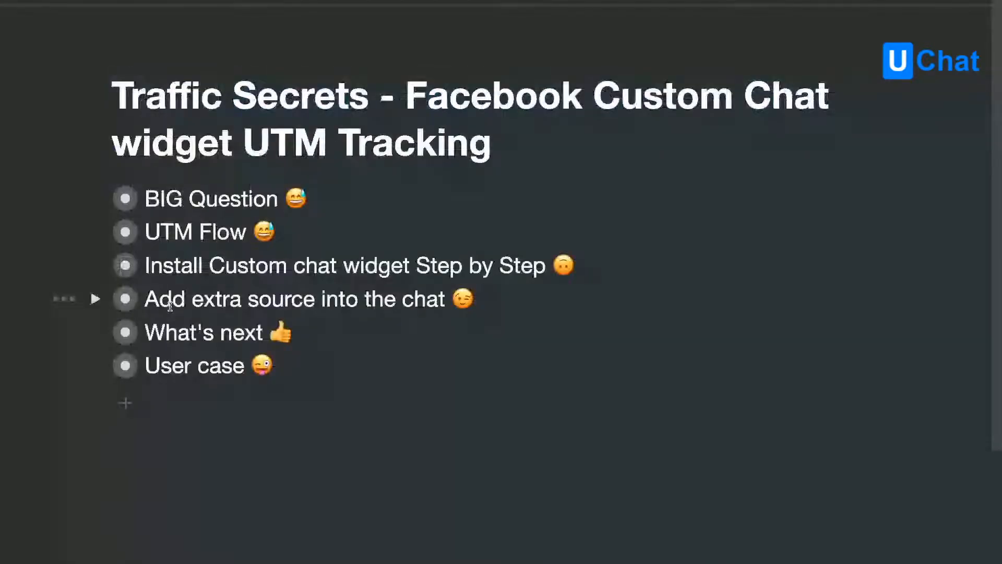
click(170, 307)
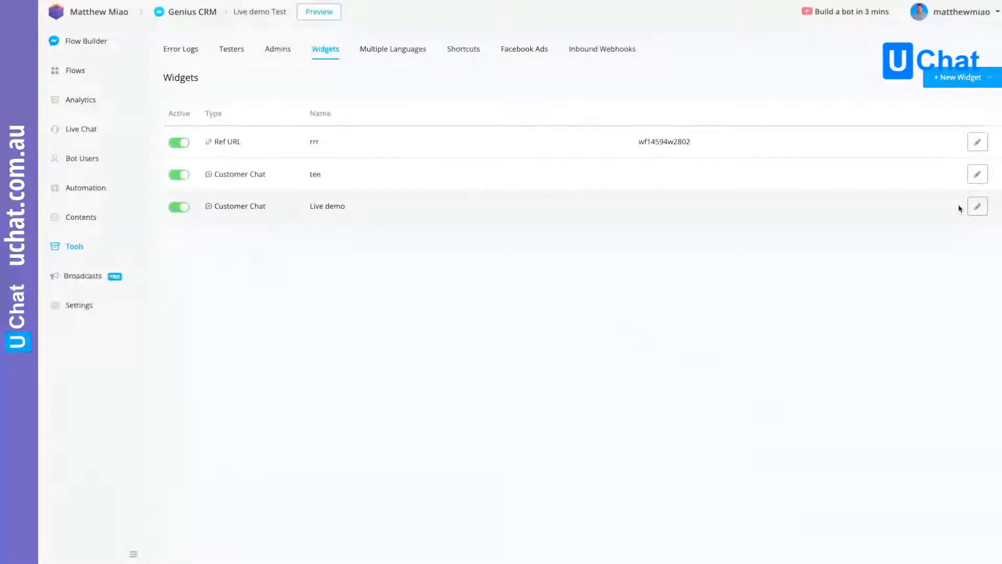
- Open the Live demo widget's website setup and examine the custom payload snippet with its YOUR_CUSTOM_PAYLOAD placeholder
click(977, 207)
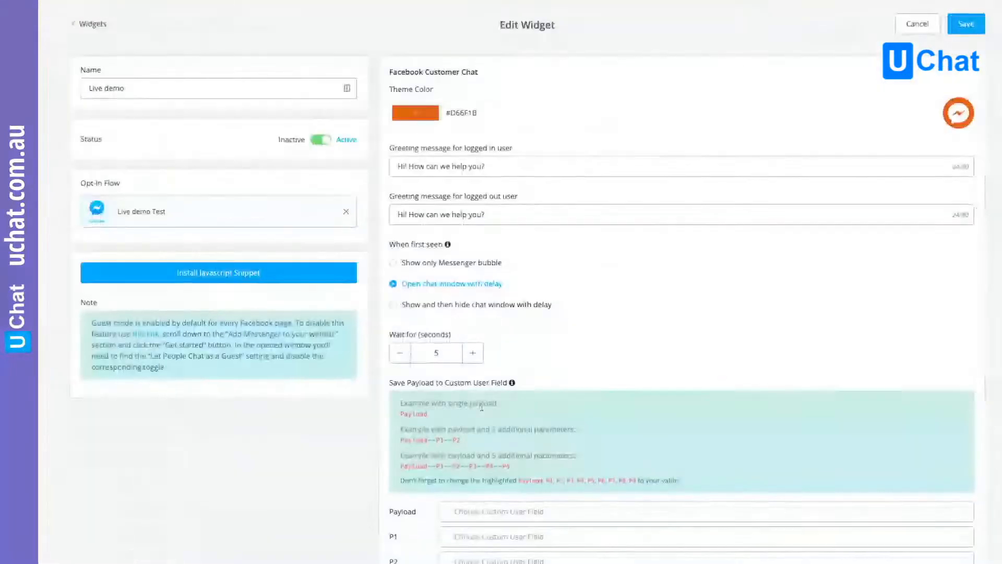
click(217, 274)
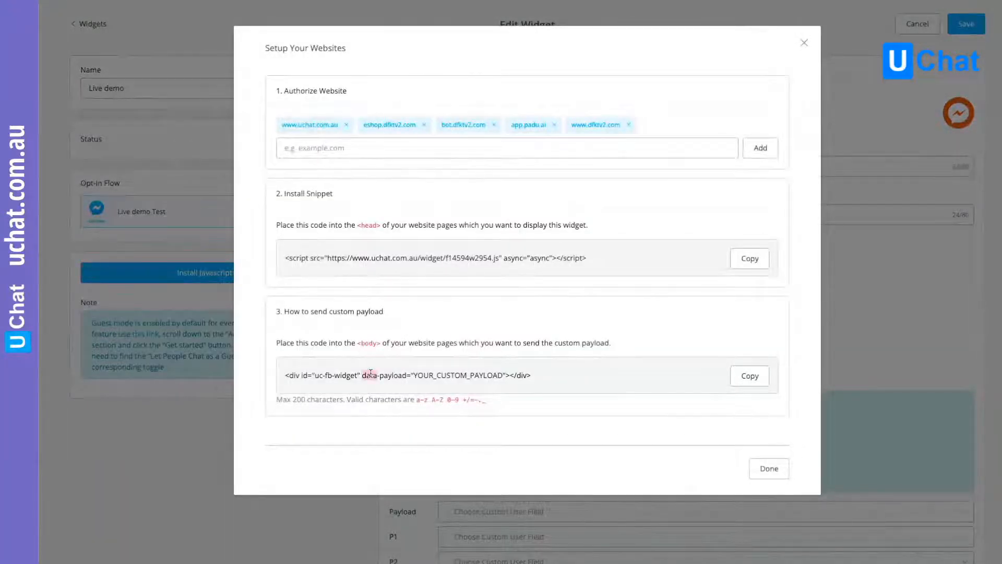
triple_click(480, 377)
key(super+c)
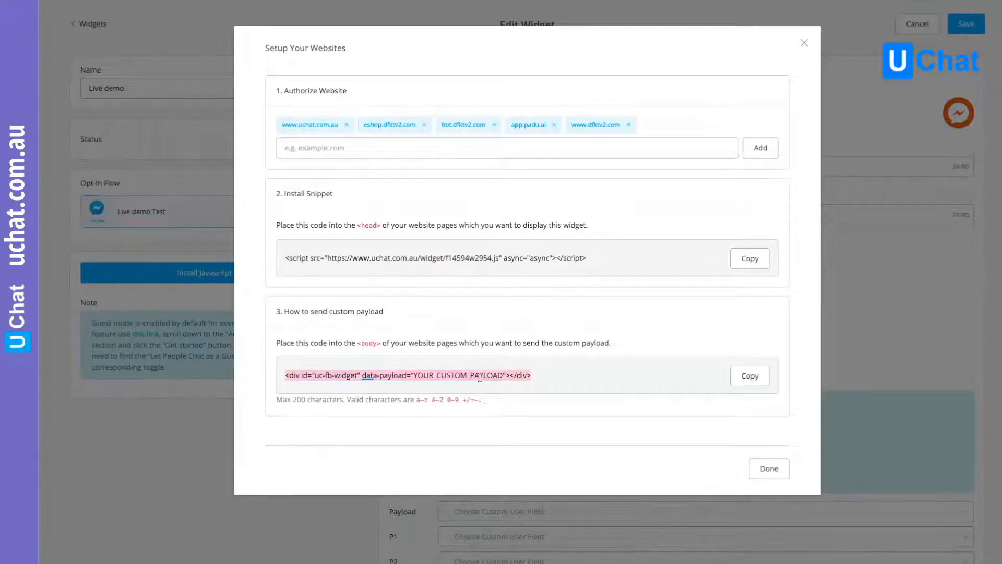
click(420, 374)
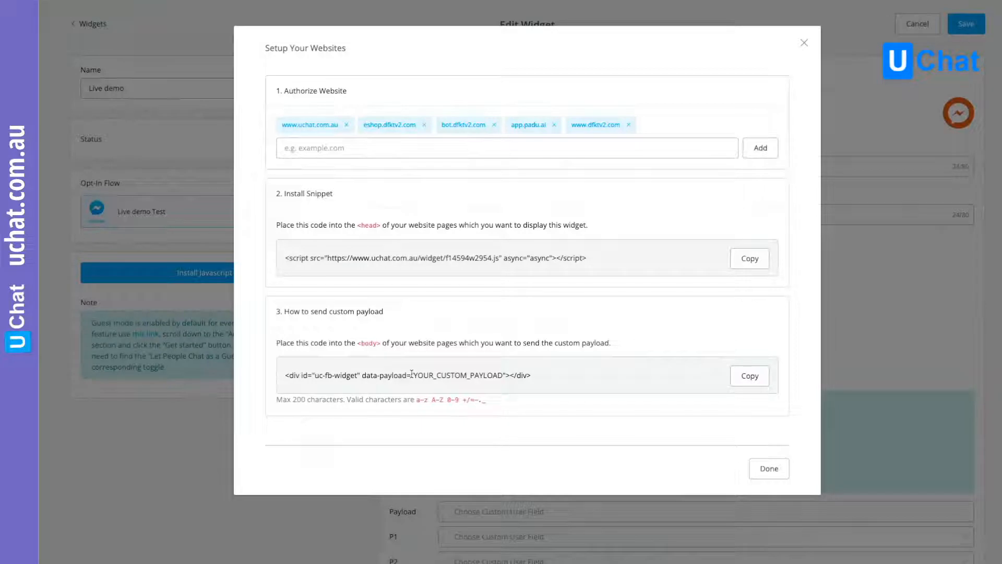
drag(411, 374, 500, 374)
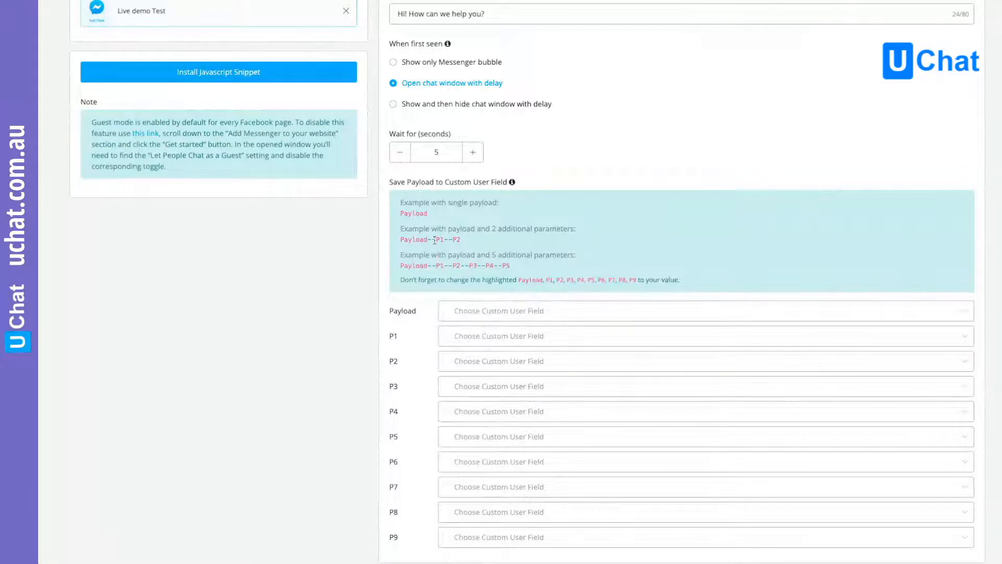
- Review the widget's payload format examples and the custom user field mappings for Payload and P1 to P9
double_click(433, 240)
click(406, 267)
scroll(463, 458, down, 2)
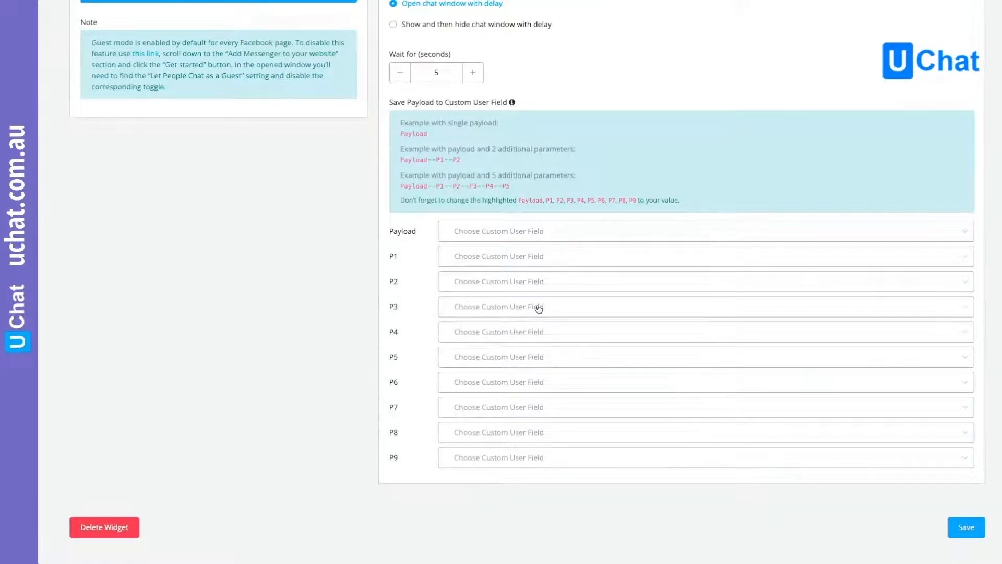
scroll(236, 272, up, 5)
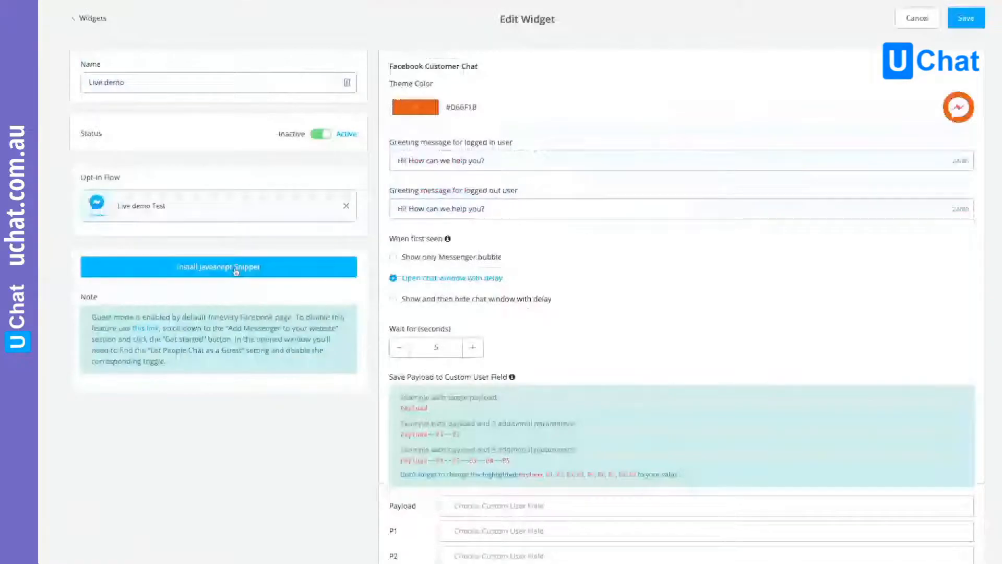
- Copy the custom payload div snippet from the widget's website setup and paste it into an empty document in the text editor
click(236, 268)
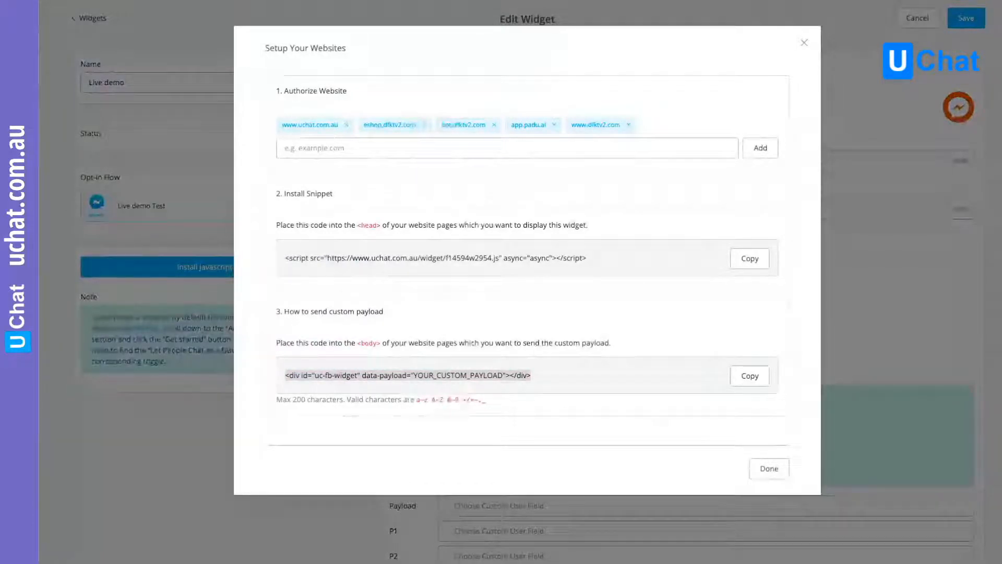
key(super+Tab)
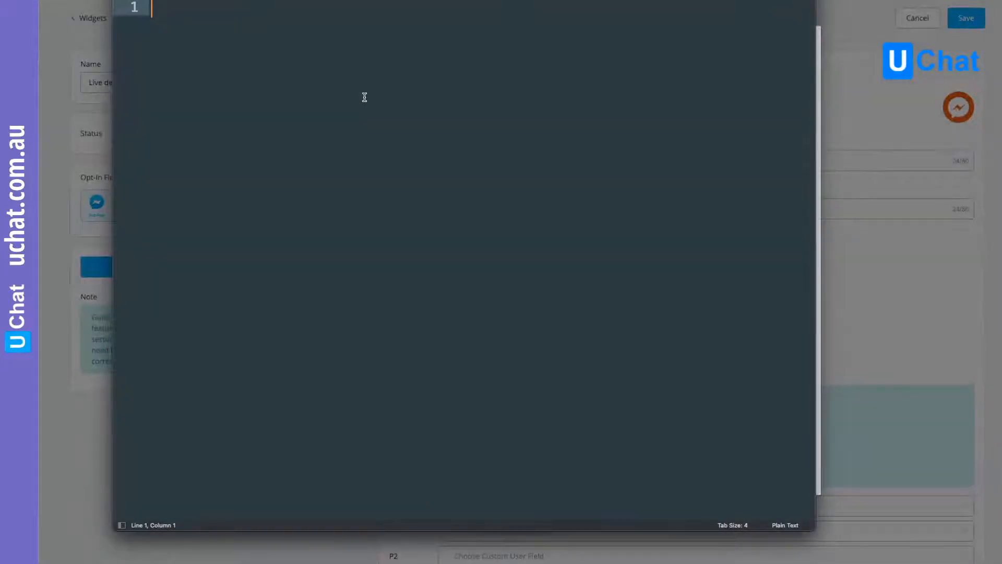
key(super+v)
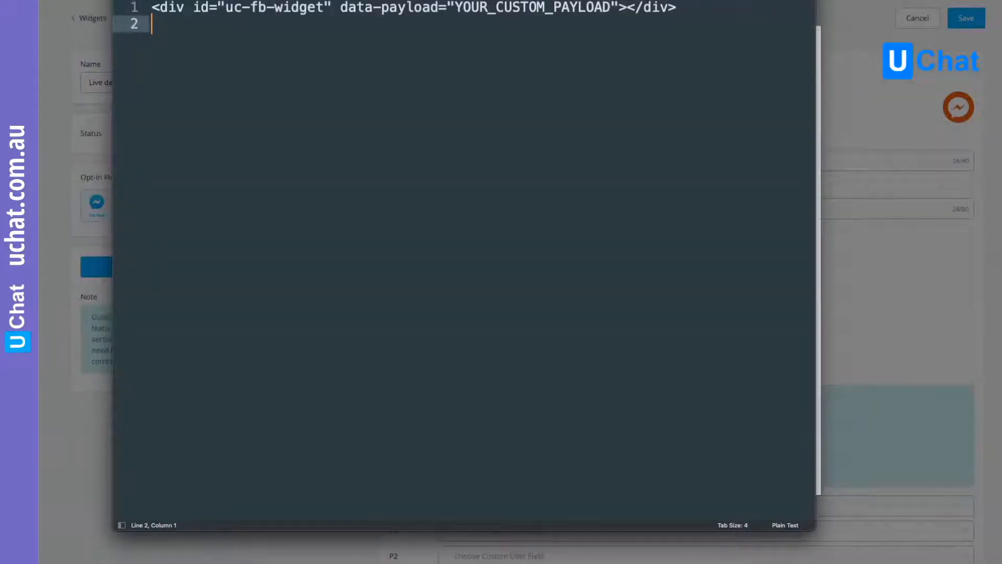
- Replace the YOUR_CUSTOM_PAYLOAD placeholder in the snippet with facebook--cpc--TOF_awareness_live
click(612, 62)
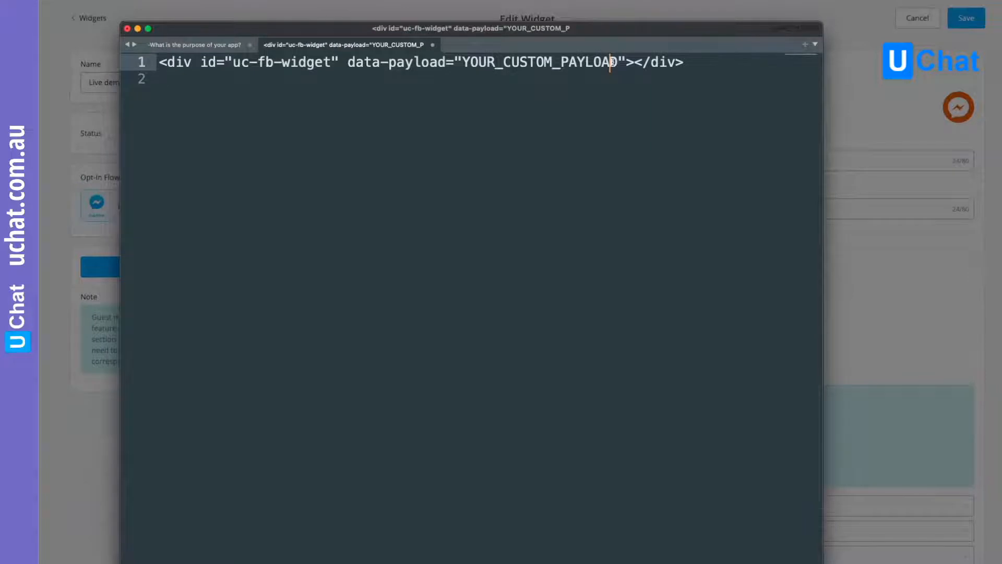
drag(612, 62, 472, 63)
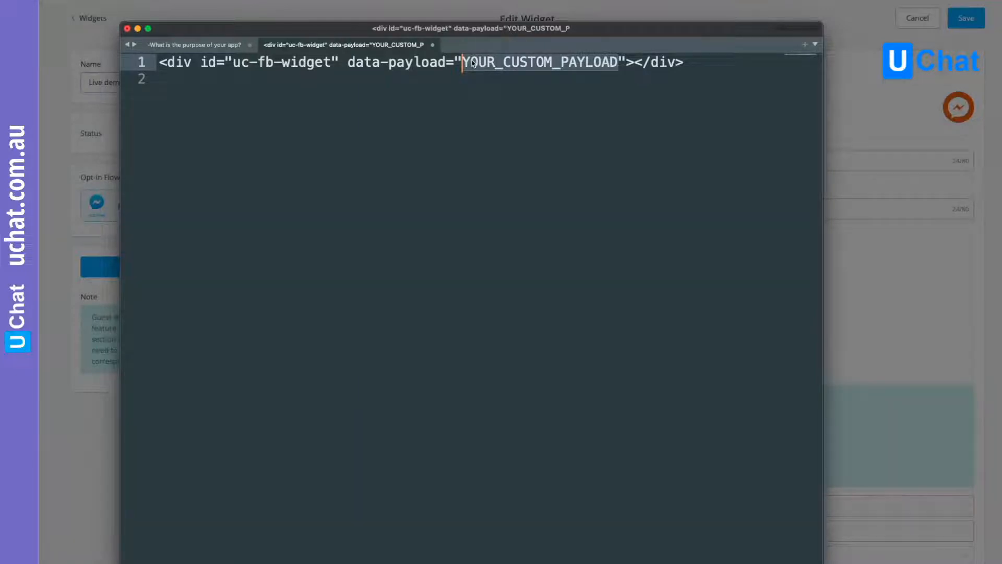
text(fa)
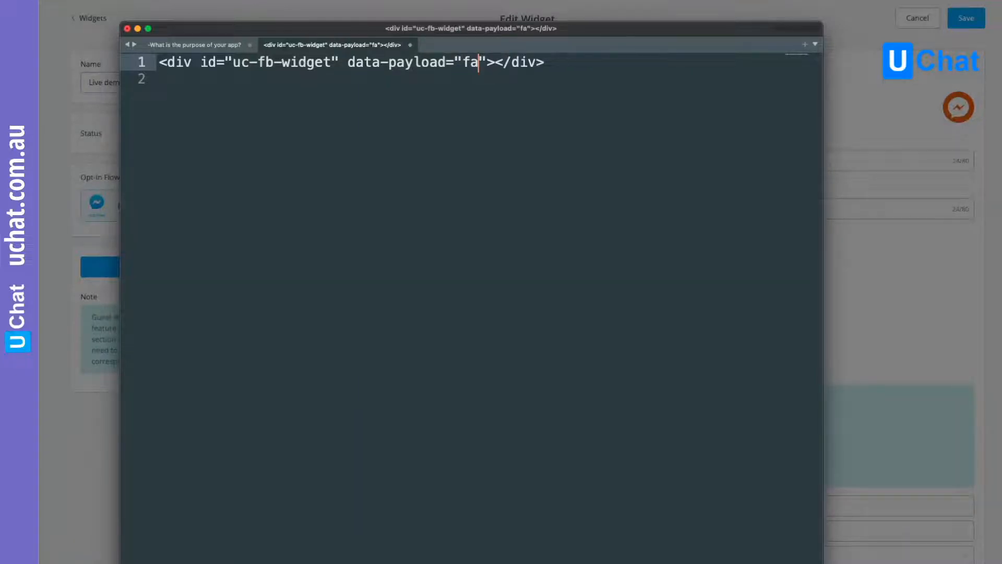
text(cebook)
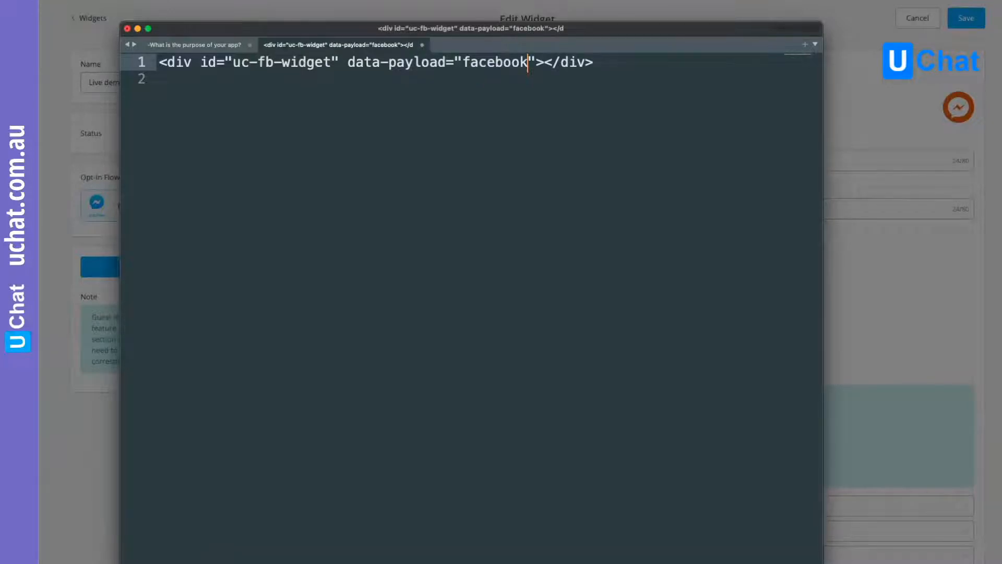
text(--)
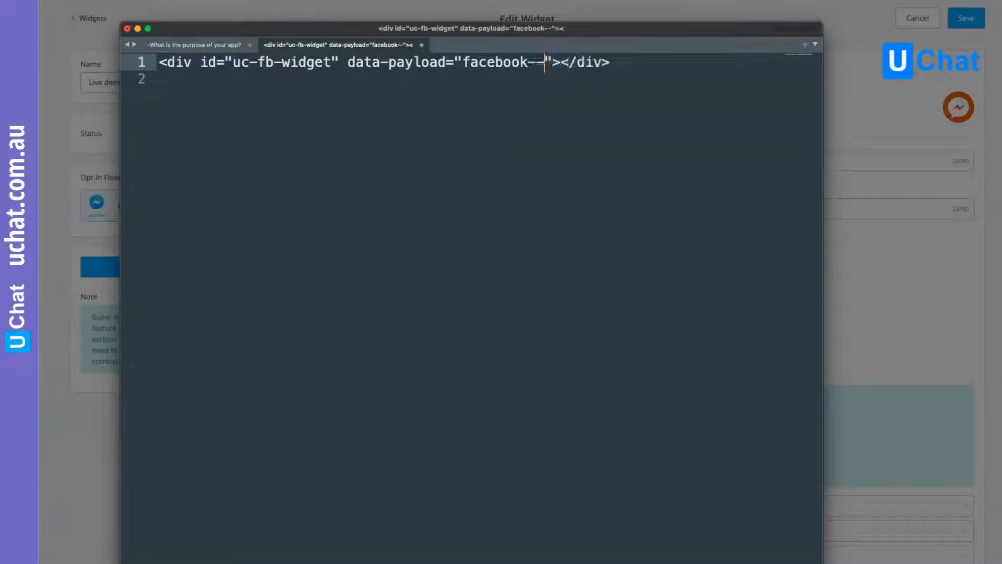
text(cpc-)
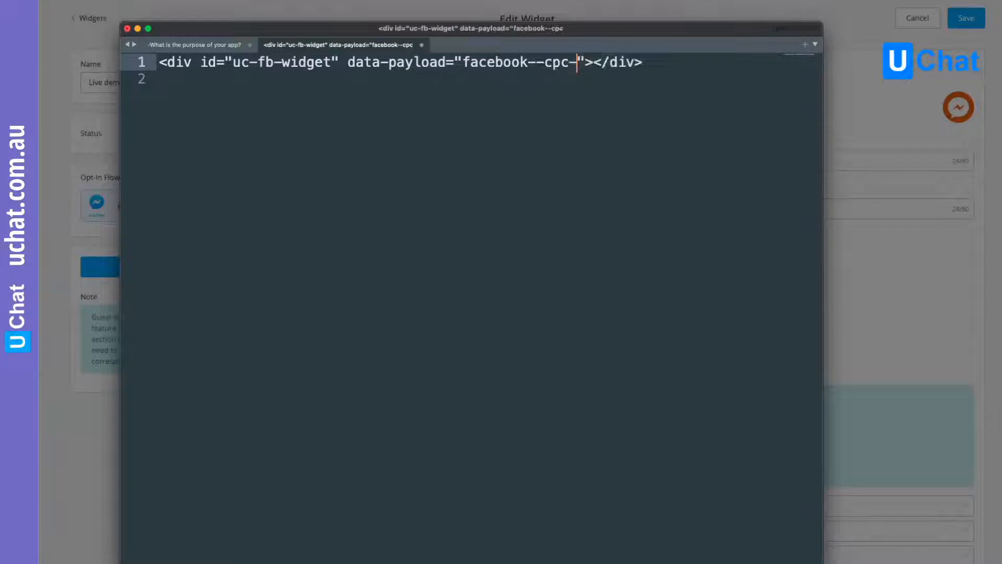
text(-)
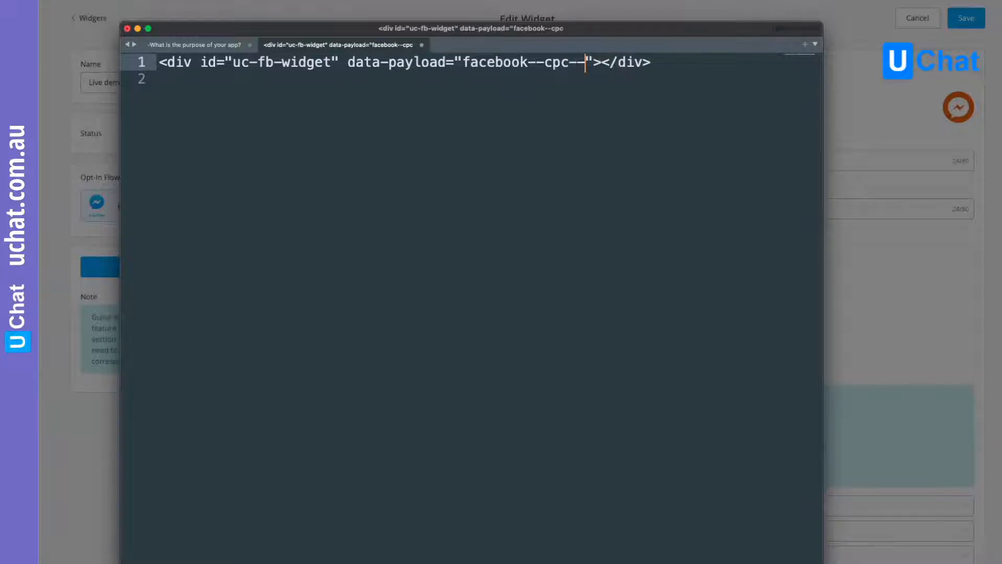
text(TOF)
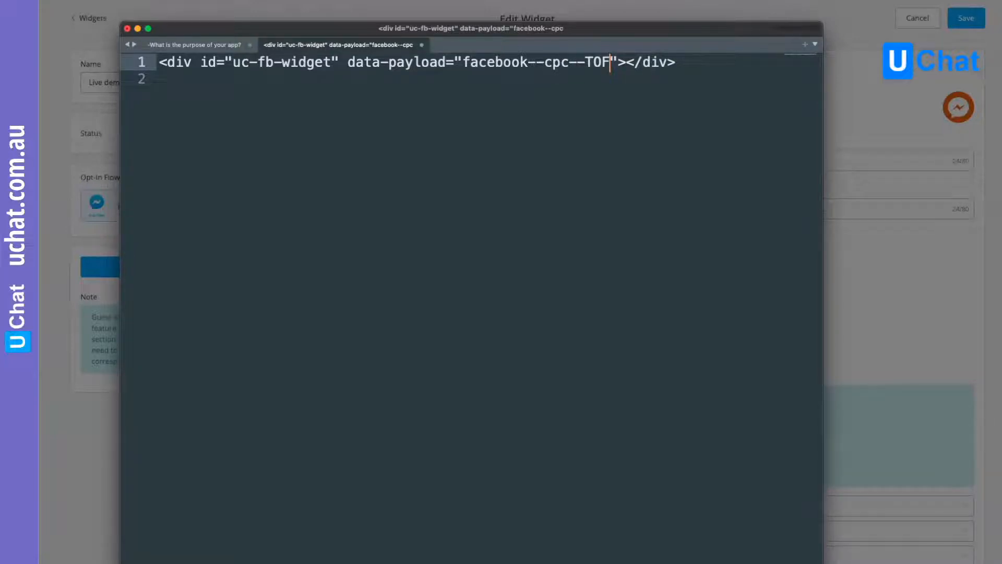
text(_awa)
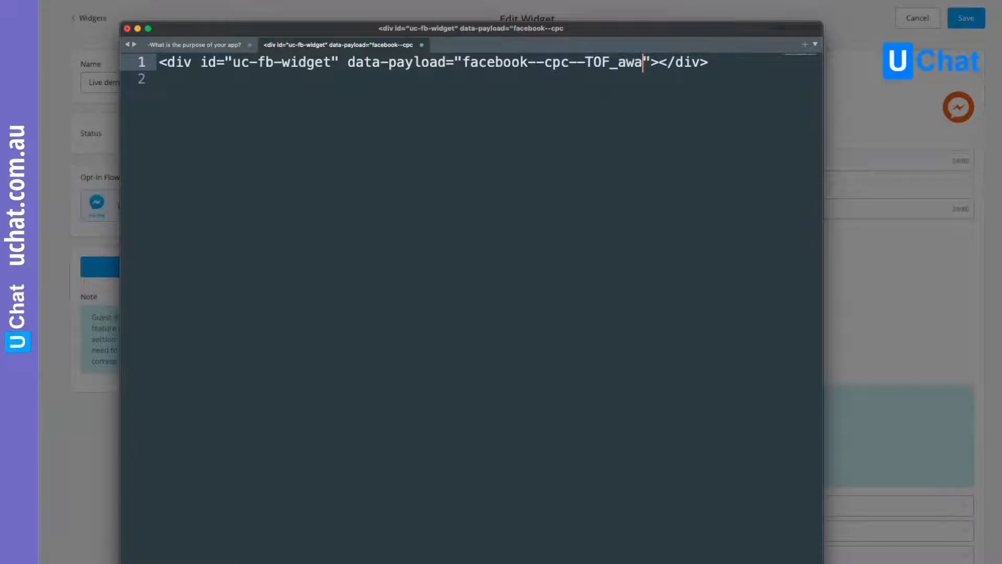
text(reness)
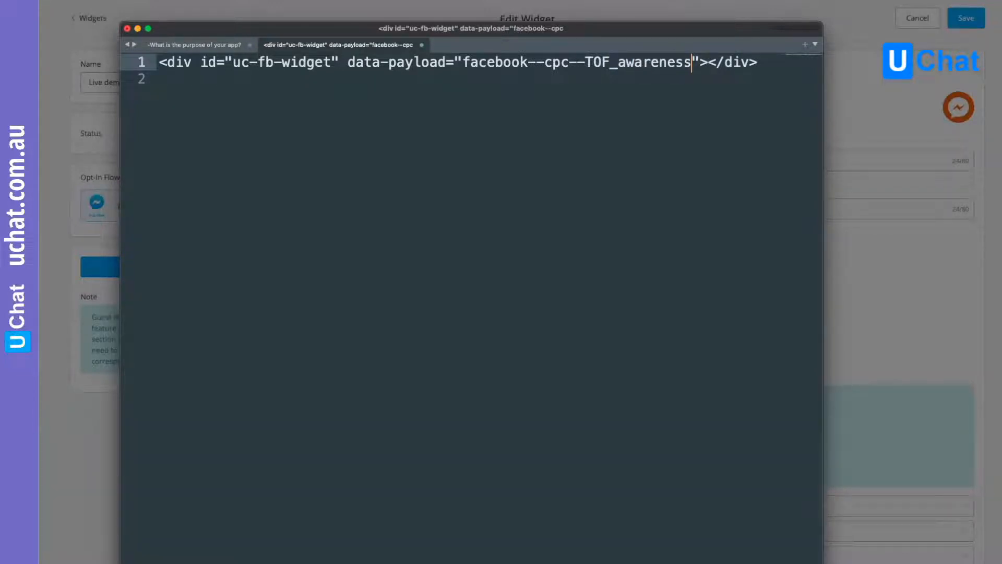
text(_live)
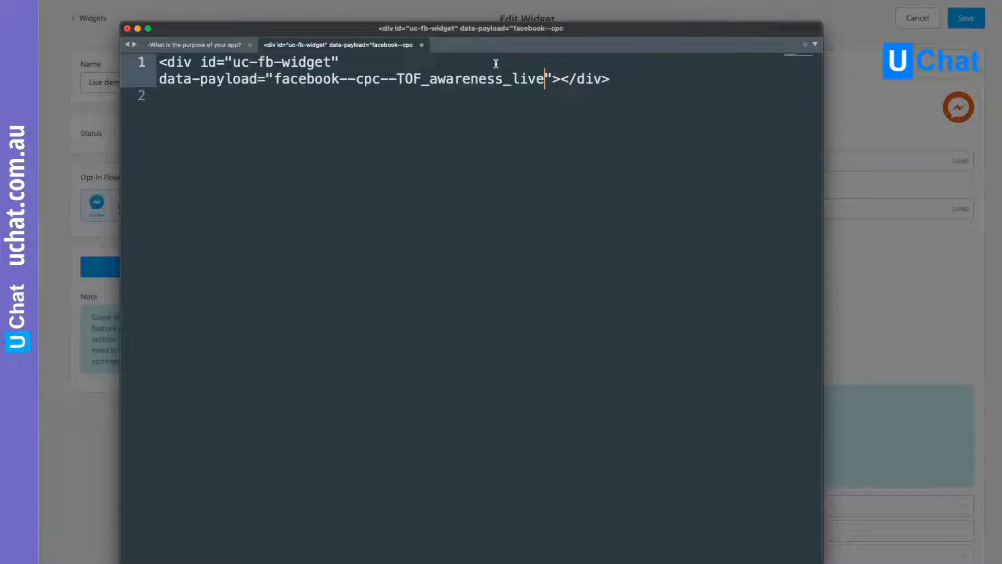
drag(274, 79, 546, 80)
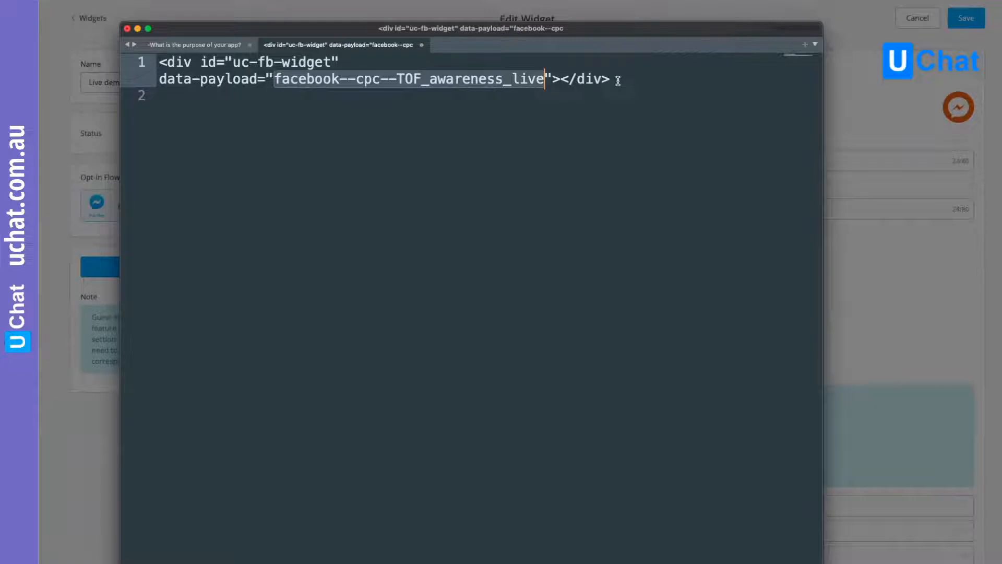
click(622, 81)
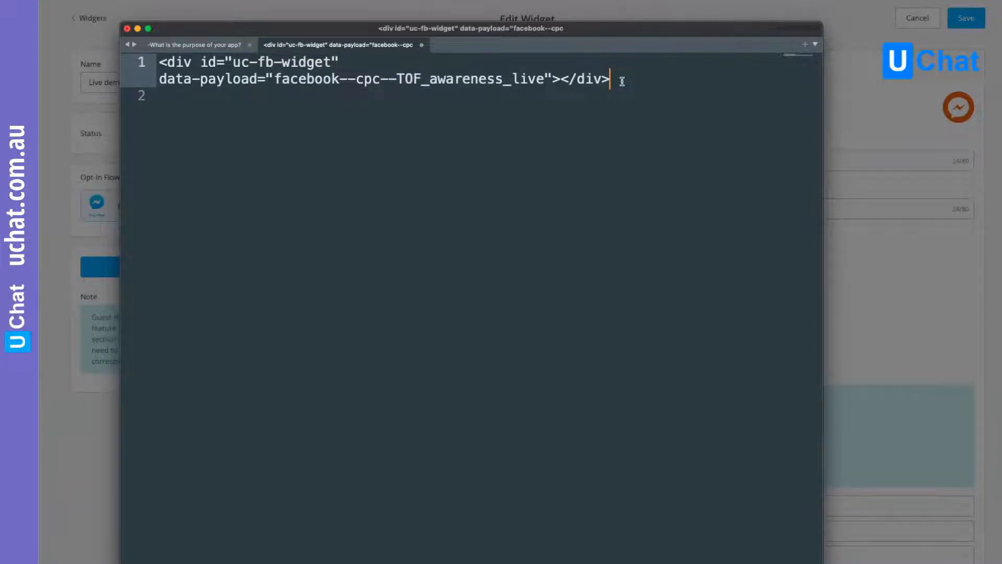
- Copy the edited snippet, add it on a new line below the widget script in the Brizy embed above the headline, and update the page
key(super+a)
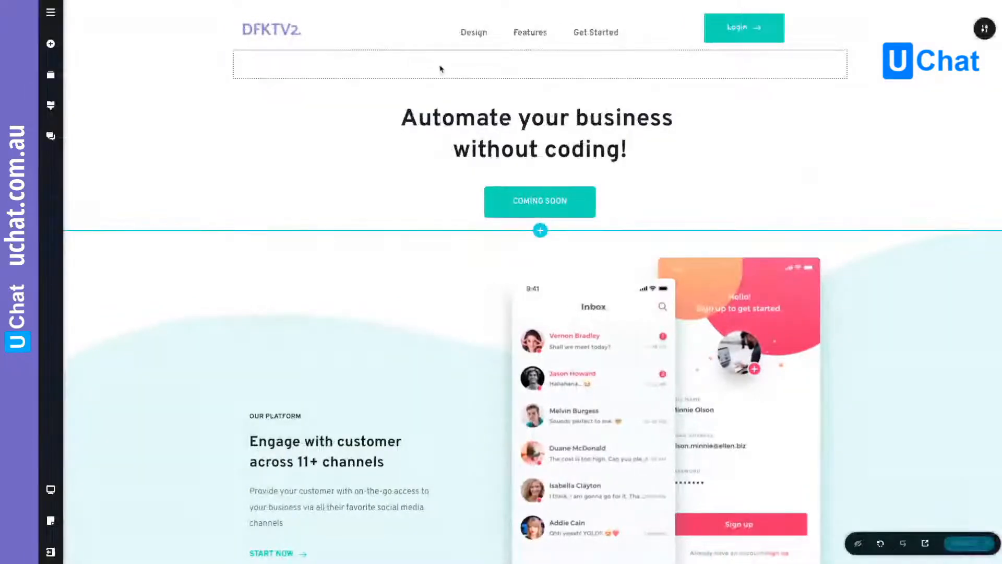
click(315, 92)
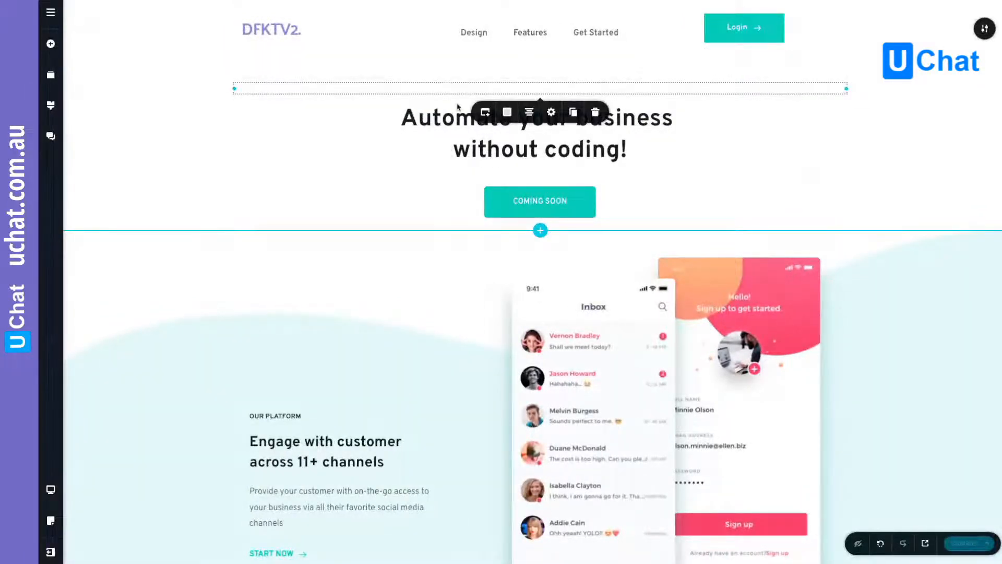
click(485, 113)
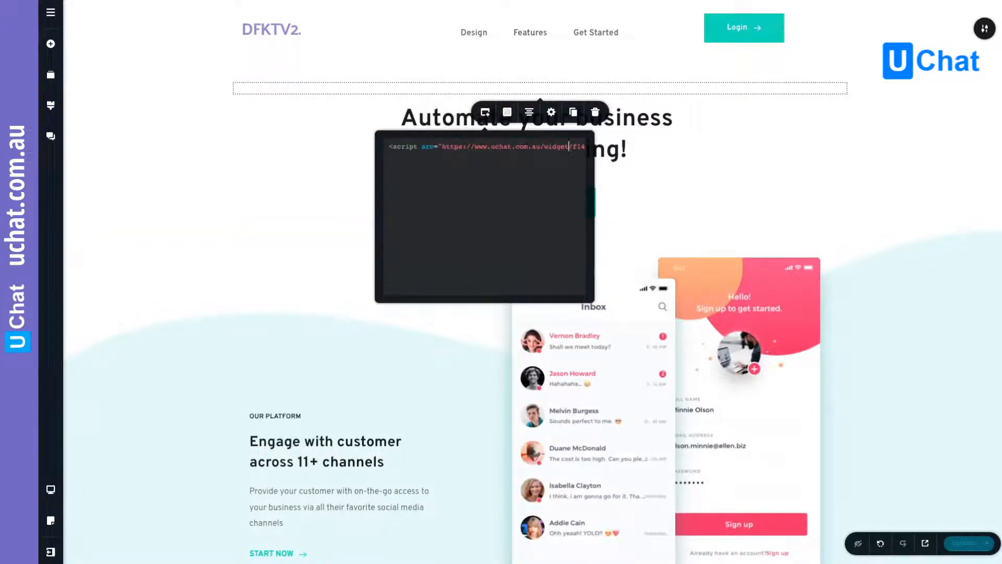
key(Right)
key(Right)
key(Right)
key(Right)
key(Right)
key(Right)
key(Right)
key(Right)
key(Right)
key(Right)
key(Right)
key(Right)
key(Right)
key(Right)
key(Right)
key(Right)
key(Right)
key(Right)
key(Right)
key(Right)
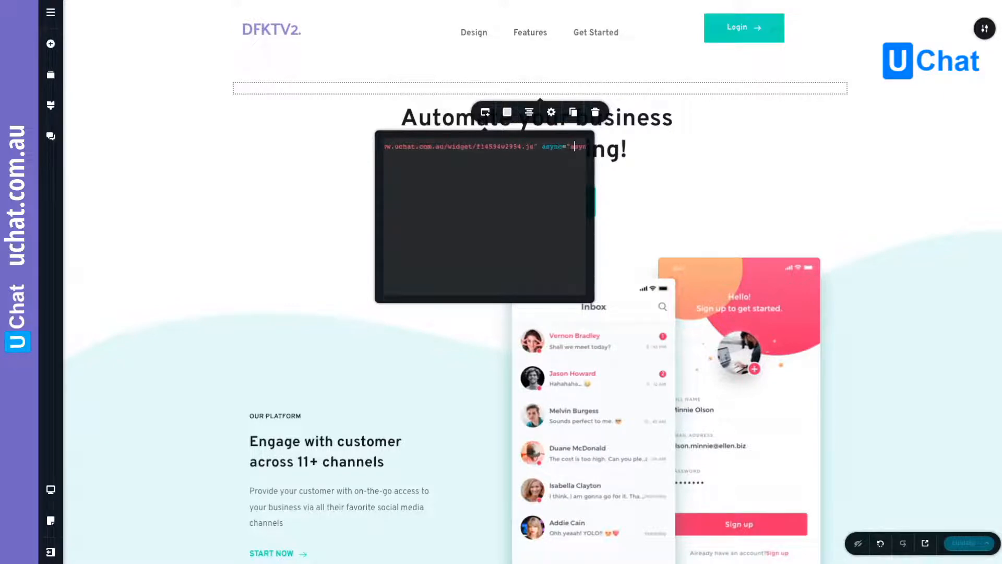
key(End)
key(Return)
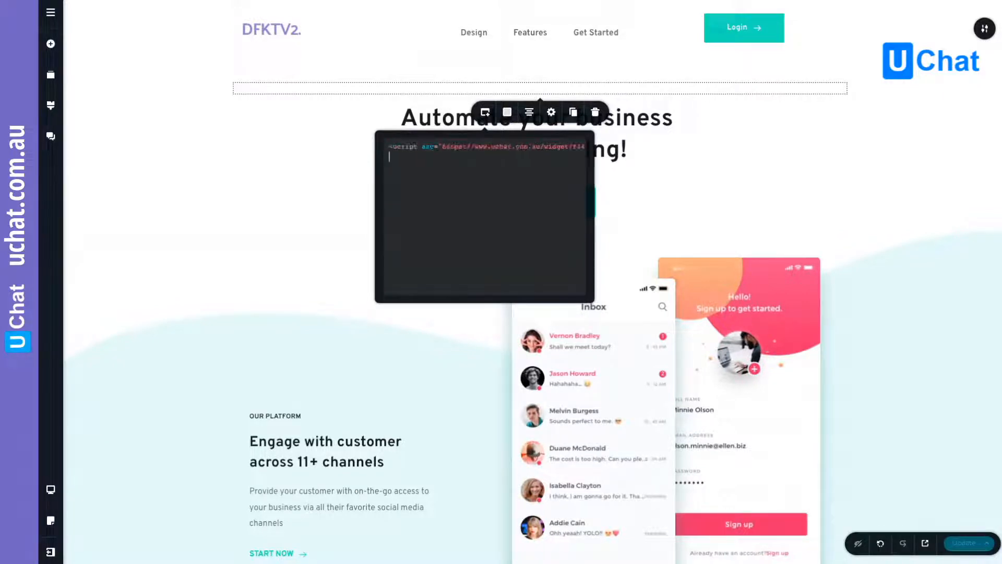
key(ctrl+v)
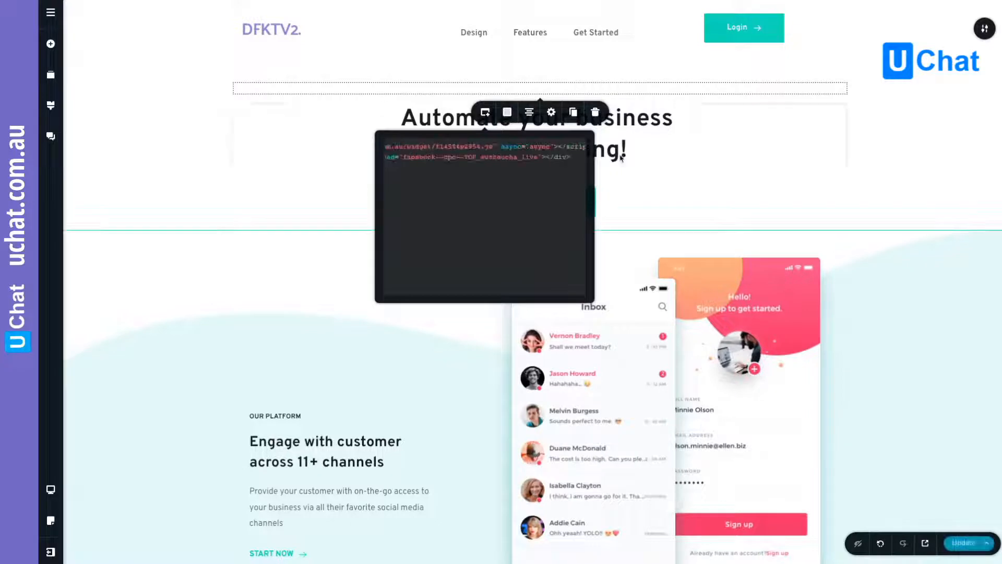
click(300, 186)
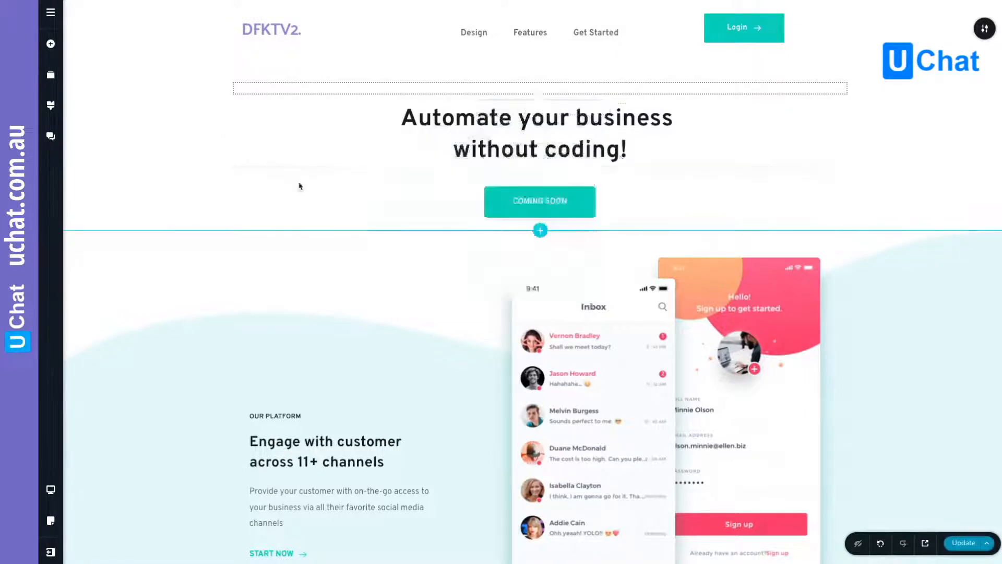
click(961, 544)
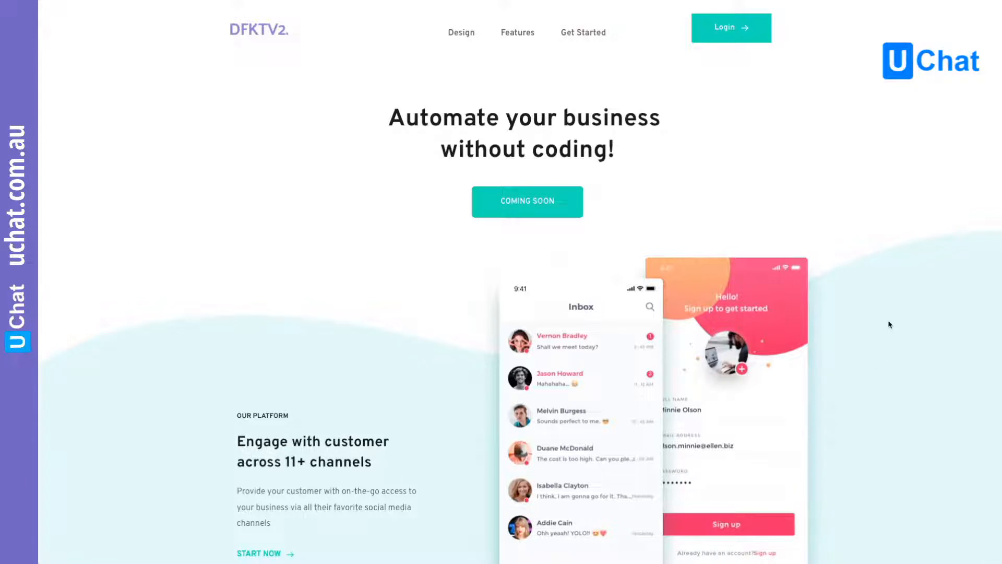
- On the live website, open the Messenger chat to check the widget with the custom payload installed
scroll(501, 282, down, 1)
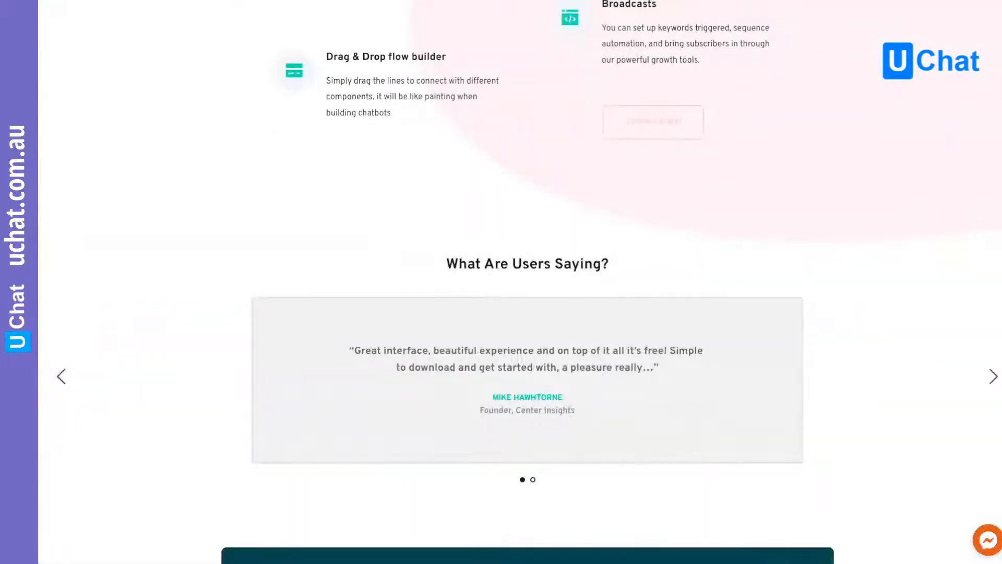
click(991, 542)
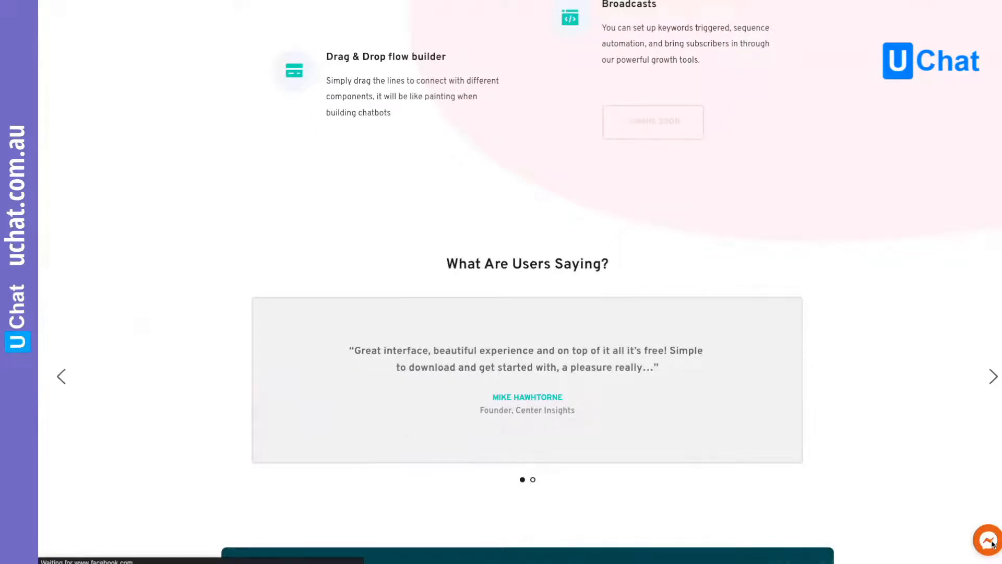
click(991, 545)
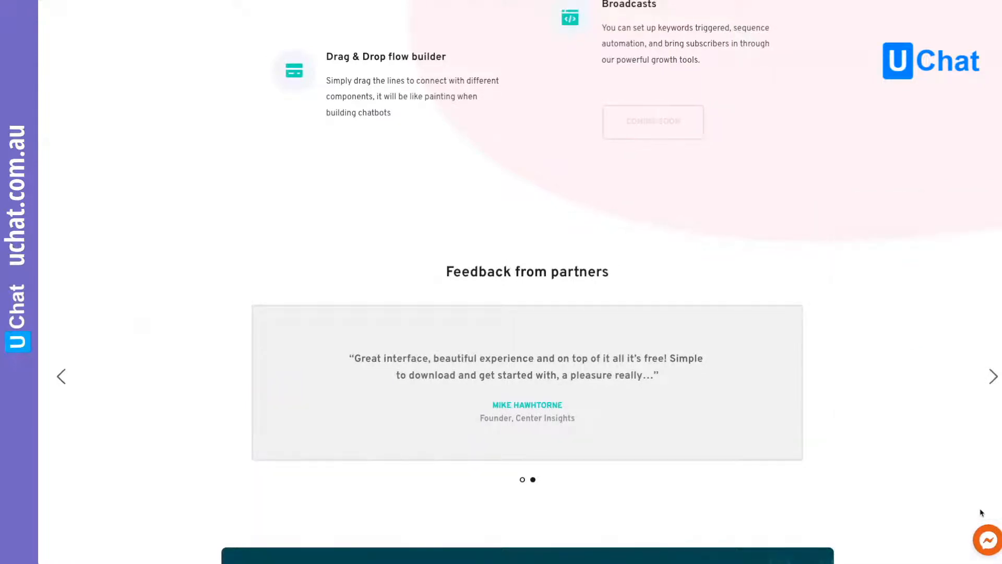
click(988, 540)
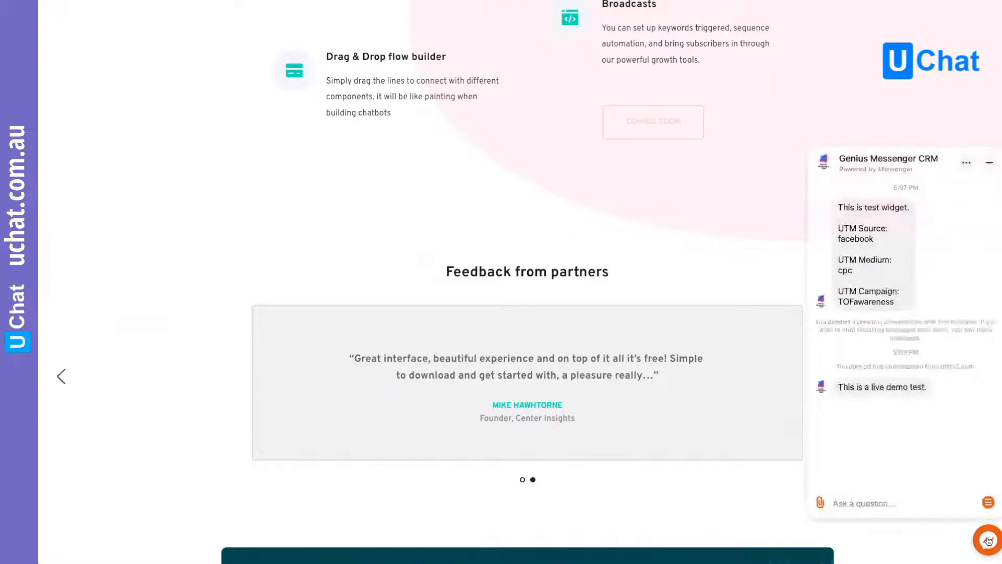
- Review the YOUR_CUSTOM_PAYLOAD placeholder in the Live demo widget's website setup, and close the setup
click(967, 231)
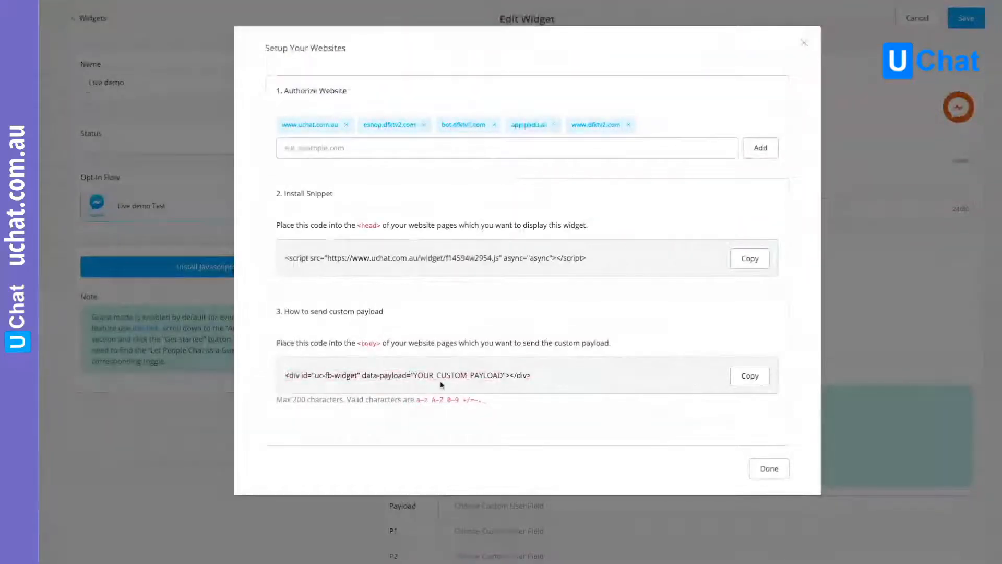
drag(414, 375, 502, 376)
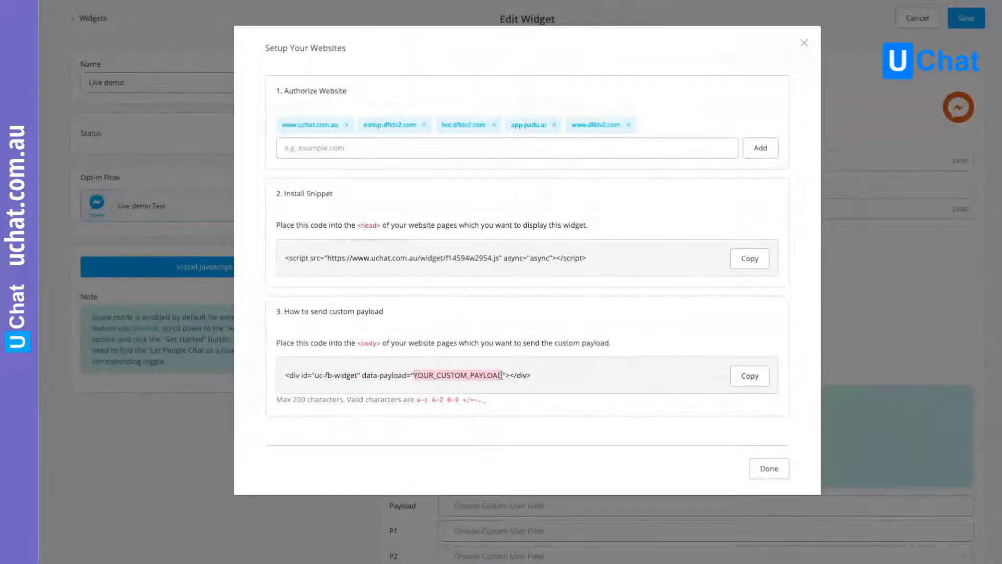
click(764, 463)
- Save Payload to utm_source, P1 to utm_medium and P2 to utm_campaign in the widget's custom user field mapping, and save the widget
scroll(484, 330, down, 3)
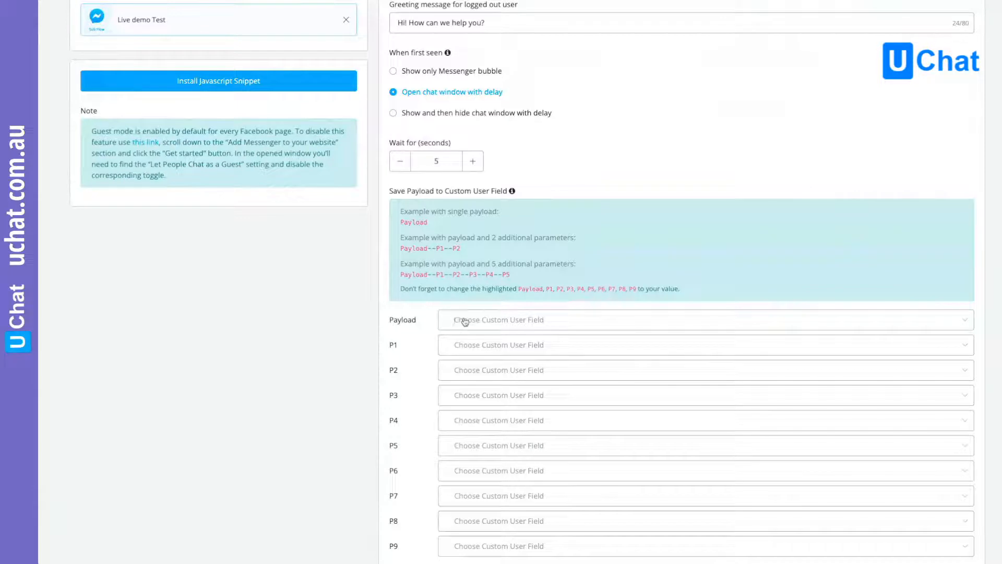
click(465, 321)
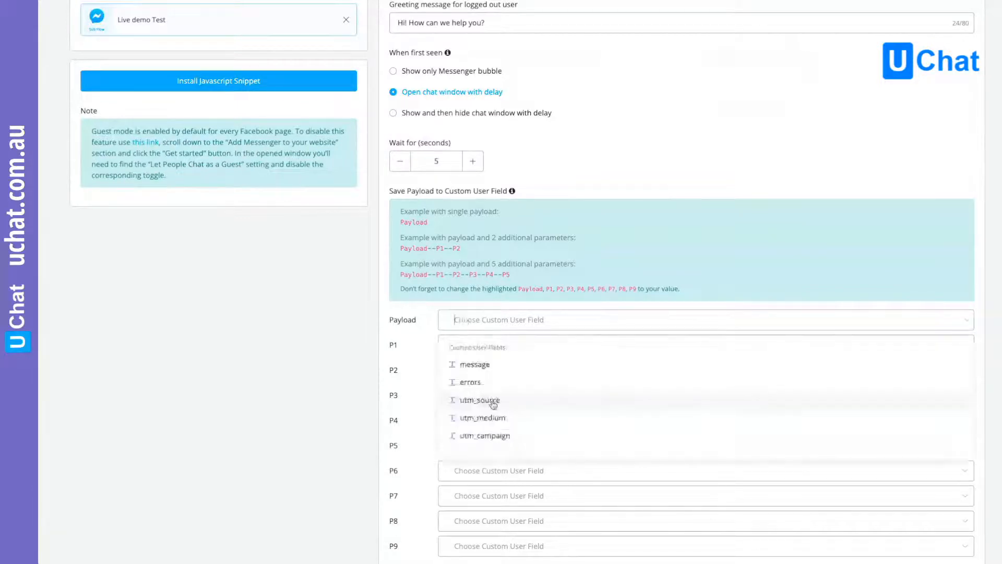
click(494, 401)
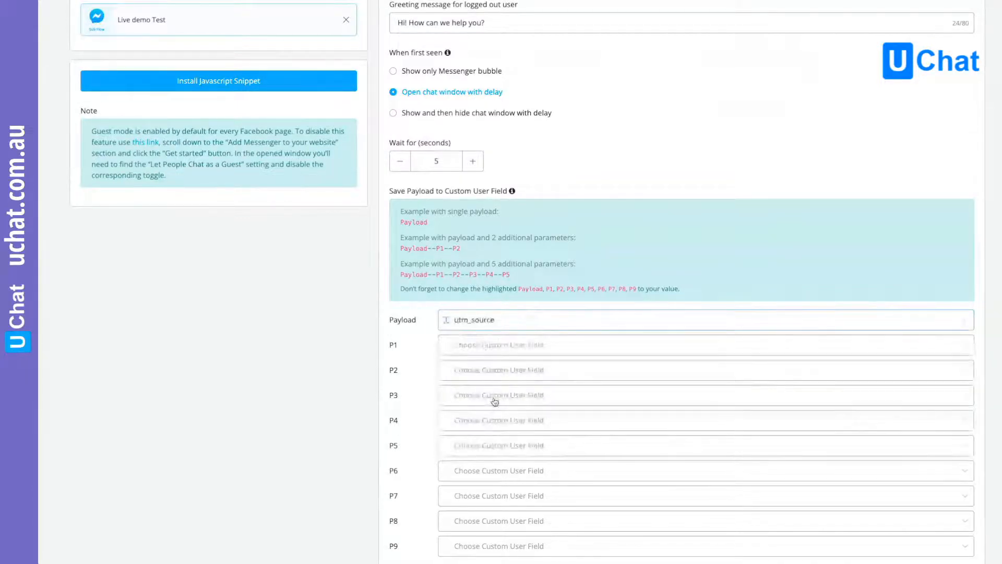
click(459, 349)
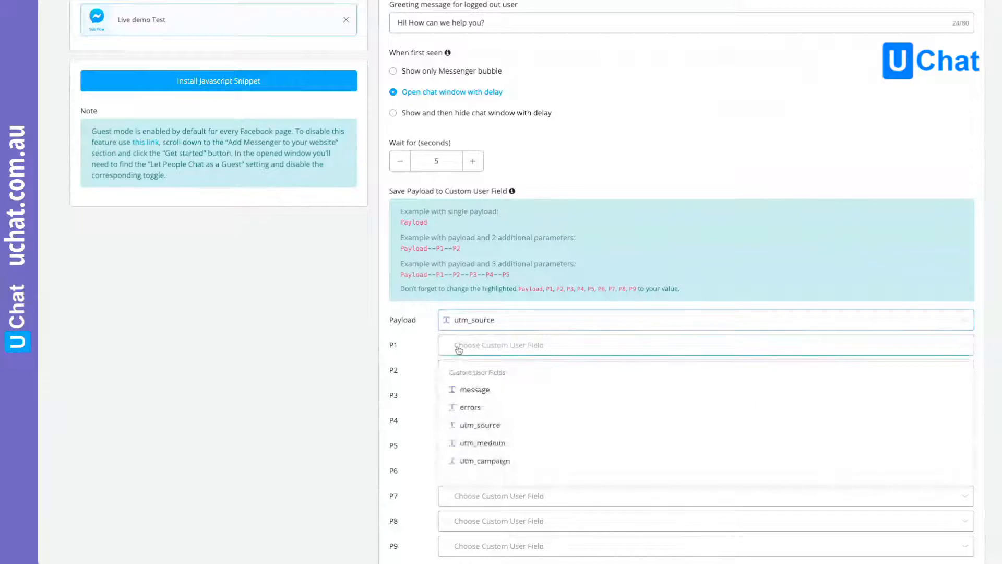
click(498, 444)
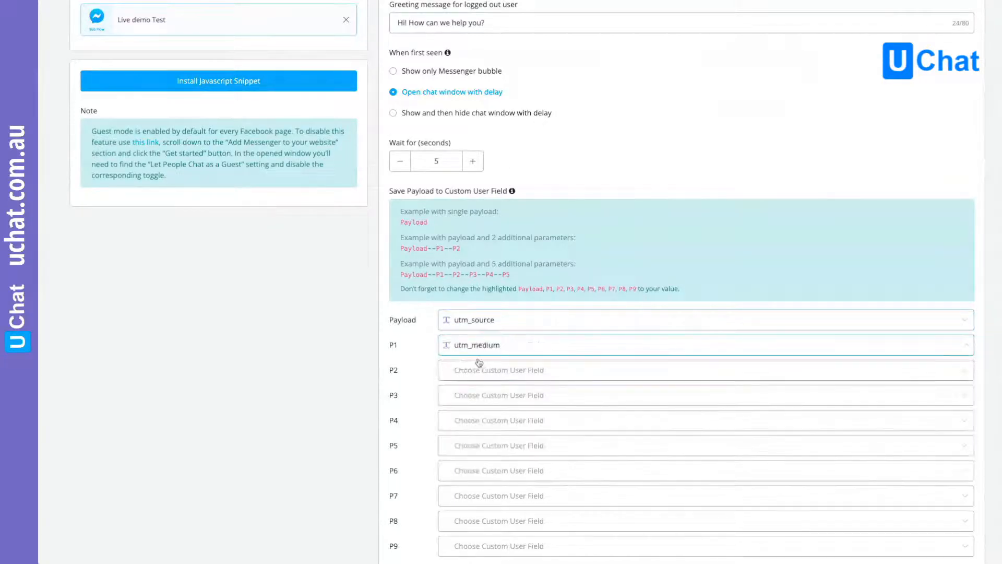
click(480, 368)
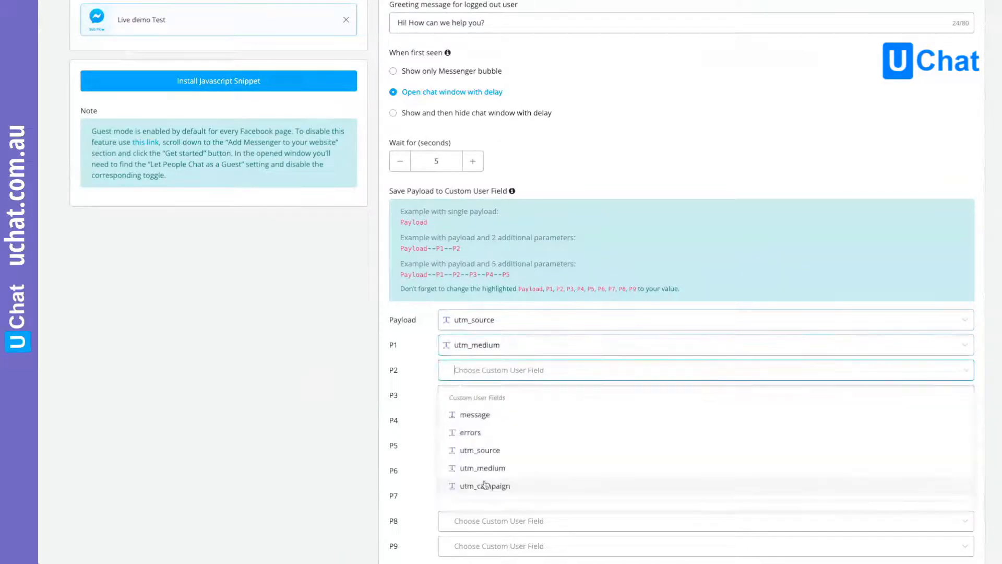
click(486, 485)
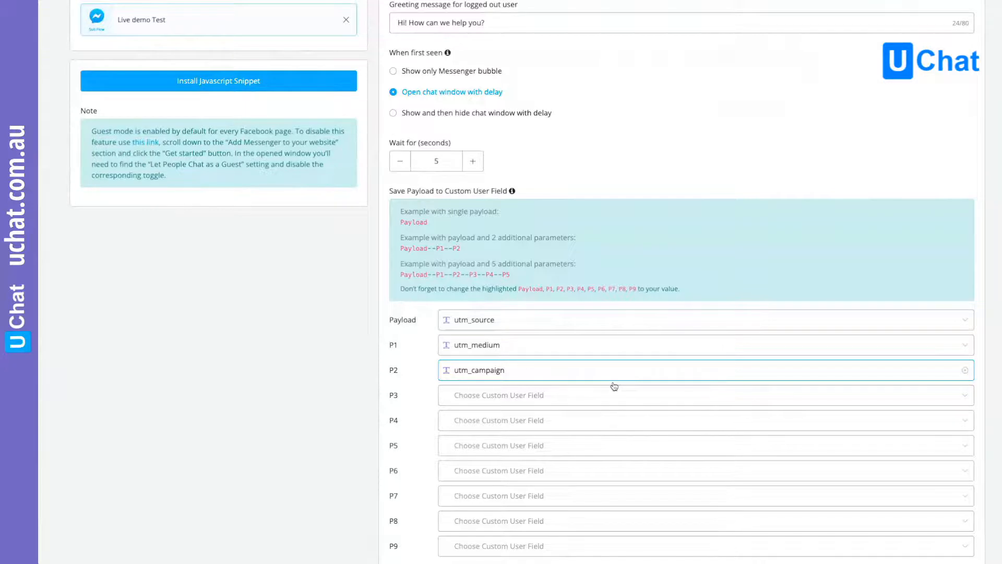
scroll(698, 396, down, 2)
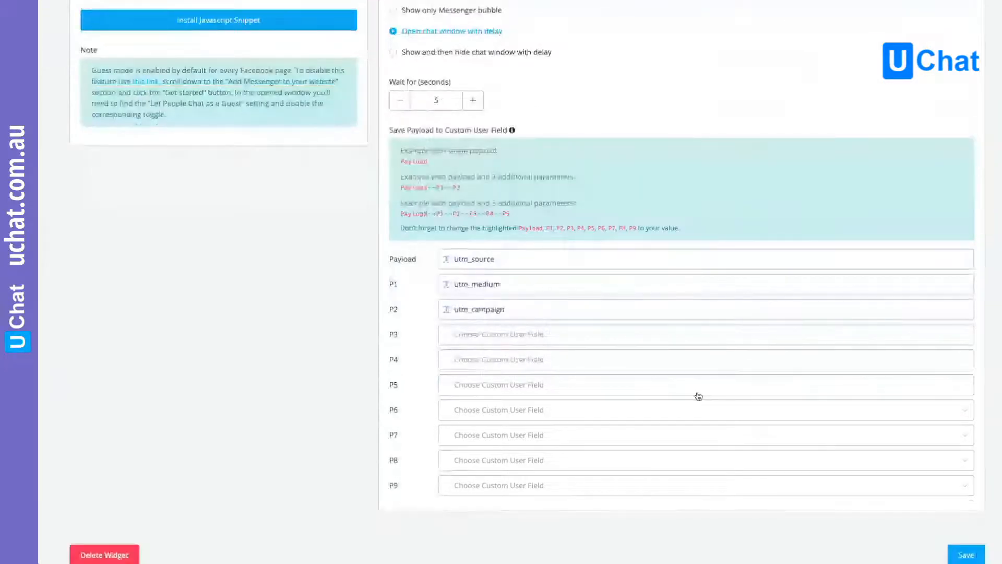
scroll(699, 395, up, 8)
click(969, 23)
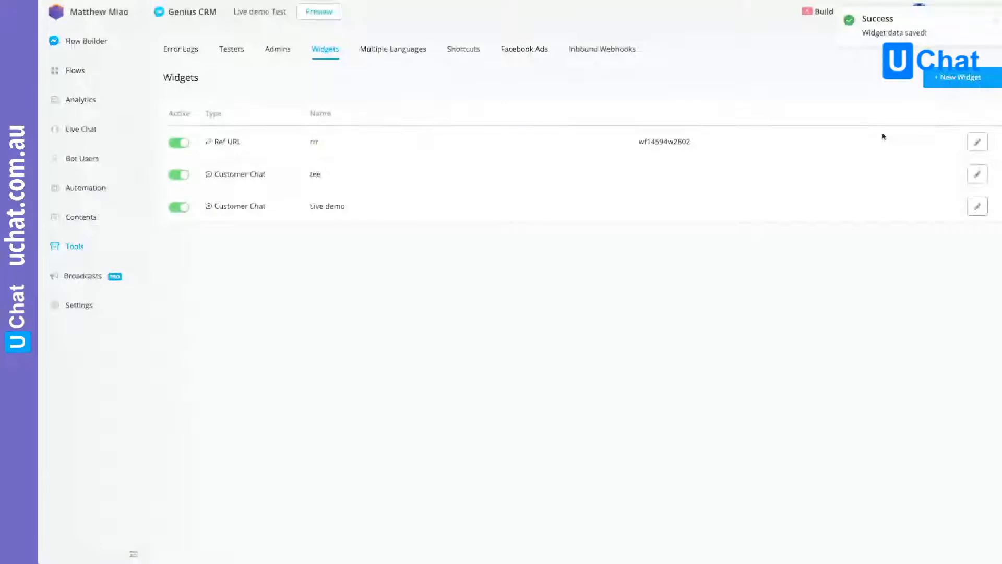
- Open the Live demo Test flow and select its Send Message #1 step for editing
click(76, 73)
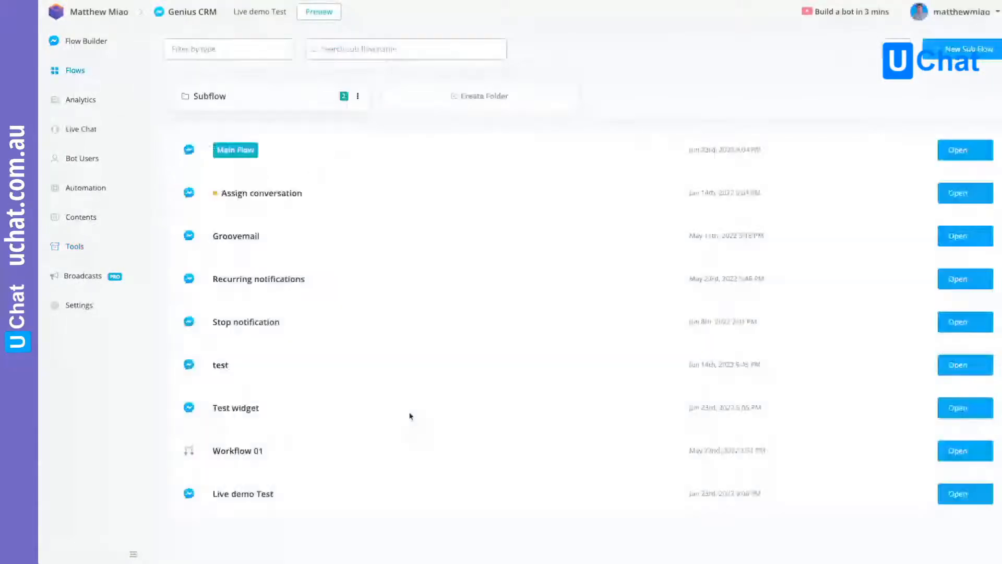
click(958, 499)
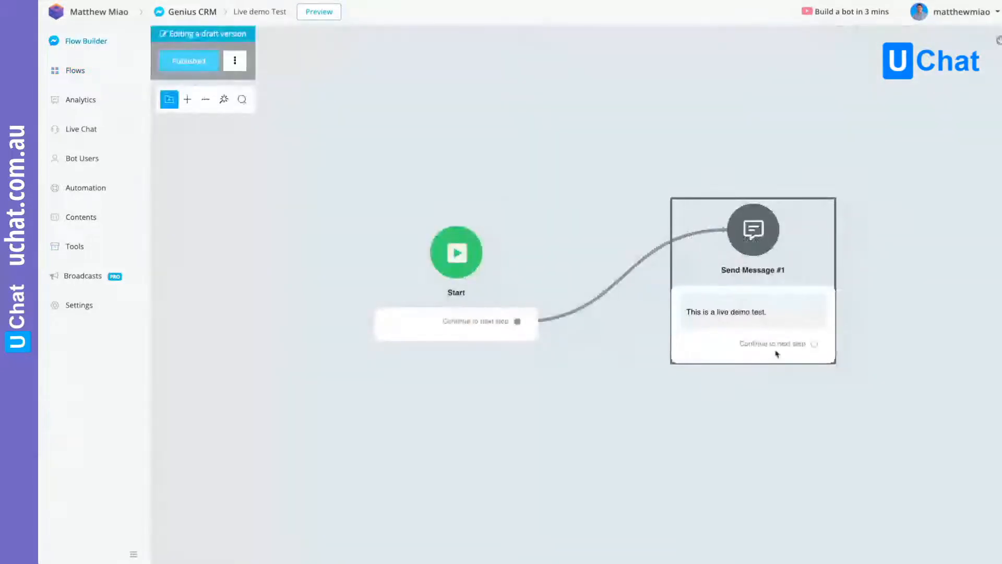
drag(773, 314, 557, 264)
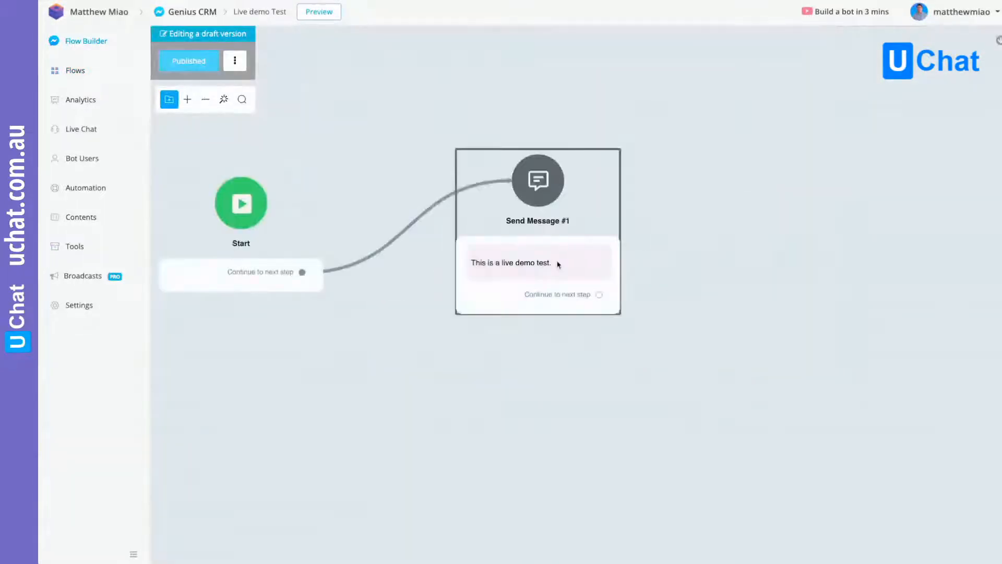
click(557, 263)
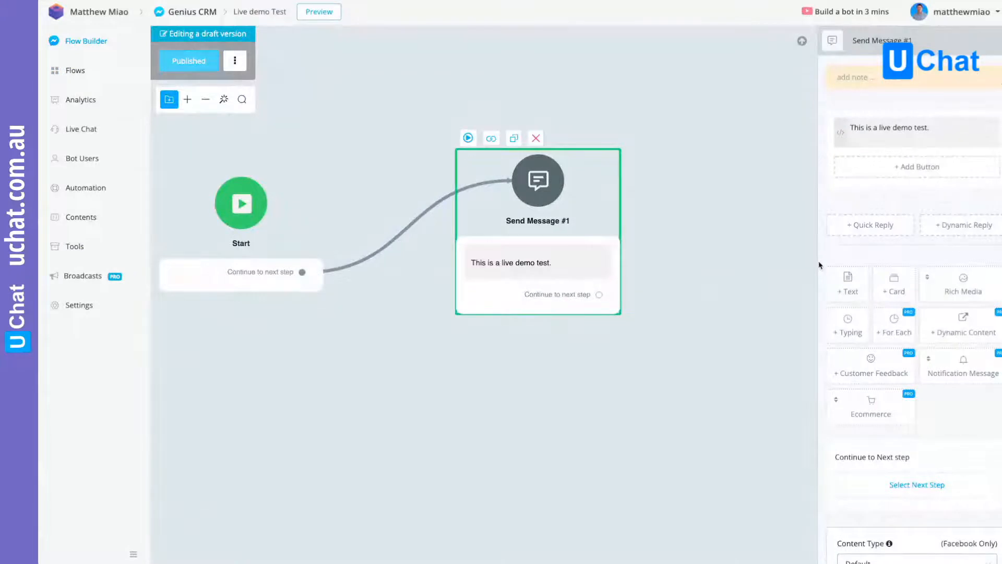
- Below the demo text, leave a blank line and add "Traffic information:" followed by a "Source:" line with the utm_source field
click(940, 129)
key(Return)
key(Return)
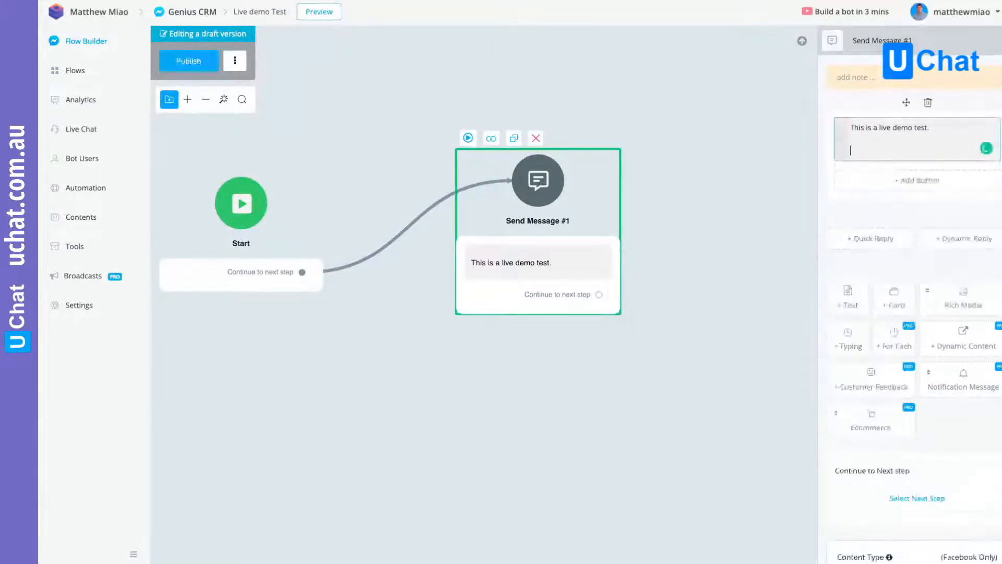
text(Traffic information:)
key(Return)
text(Source)
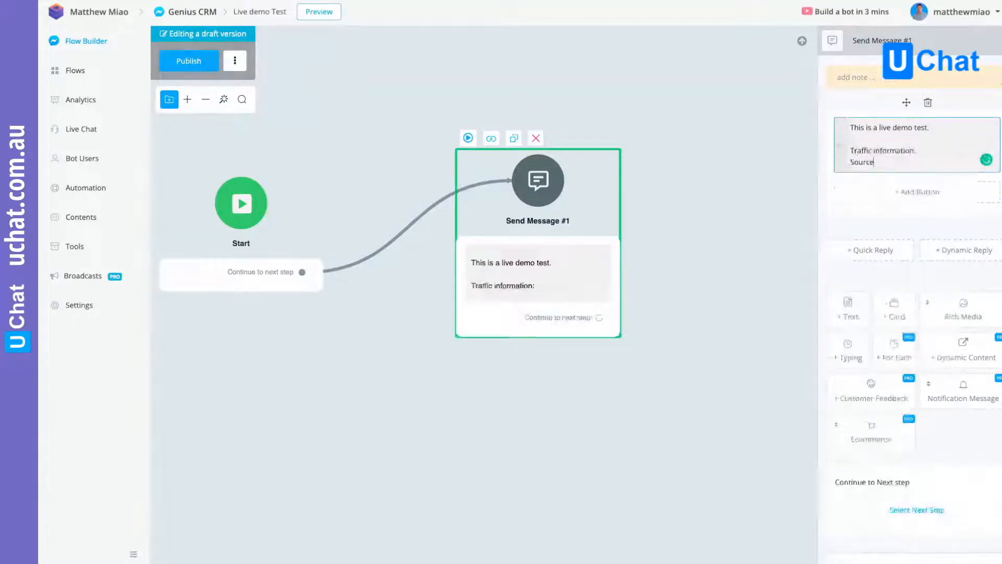
text(: {{utm)
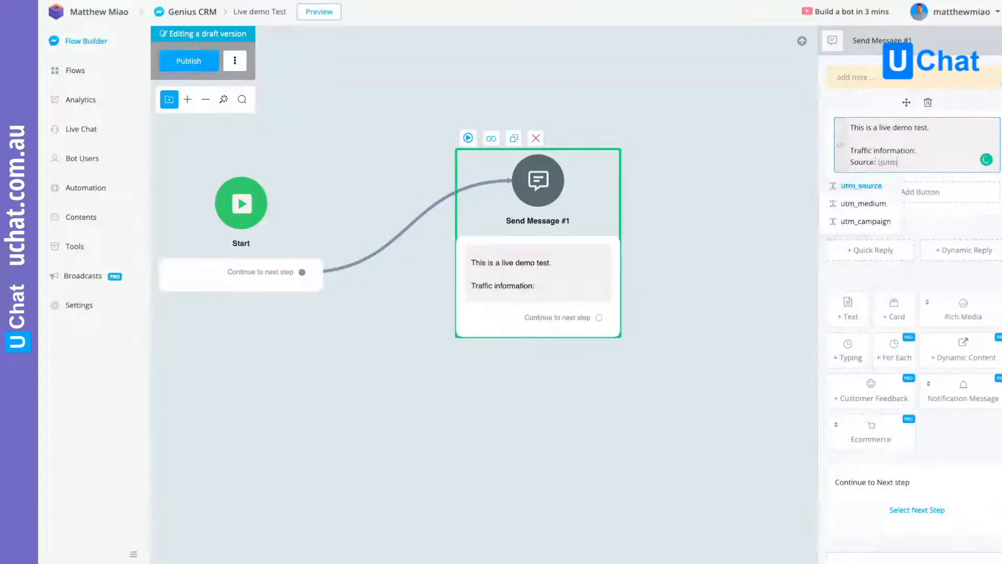
key(Return)
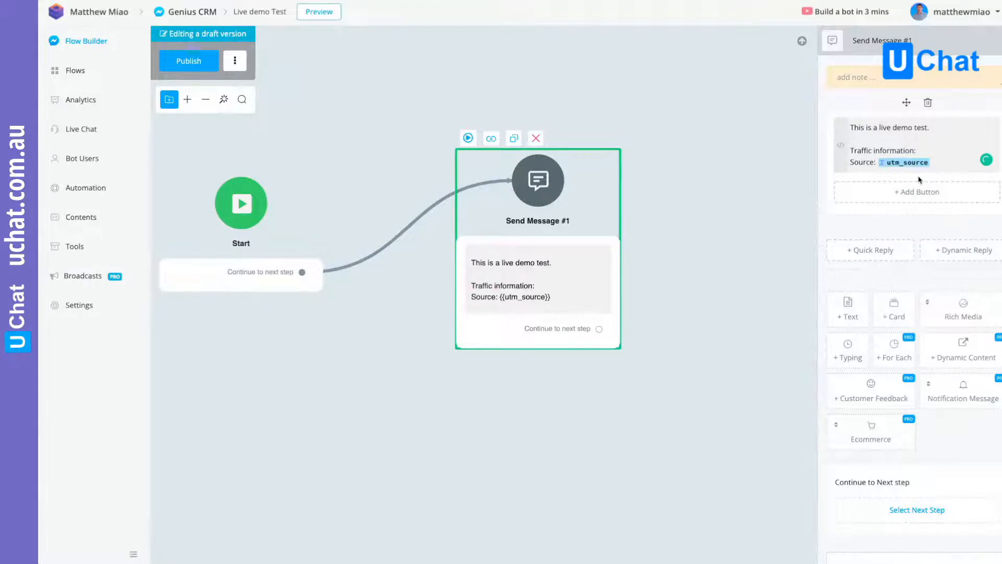
- Add a "Medium:" line with the utm_medium field and a "Campaign:" line with the utm_campaign field, and publish the flow
key(Return)
text(Medium)
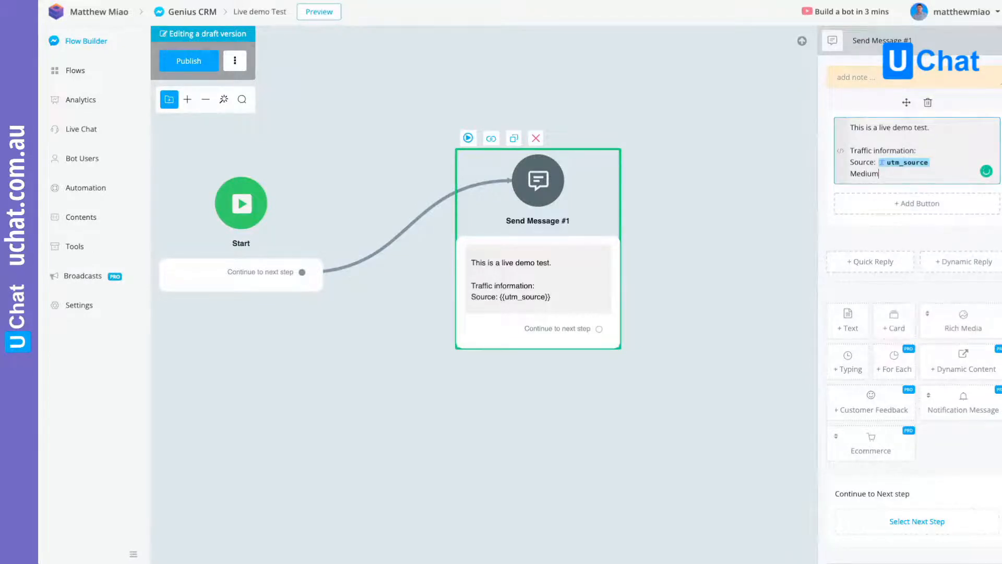
text(: {{utm)
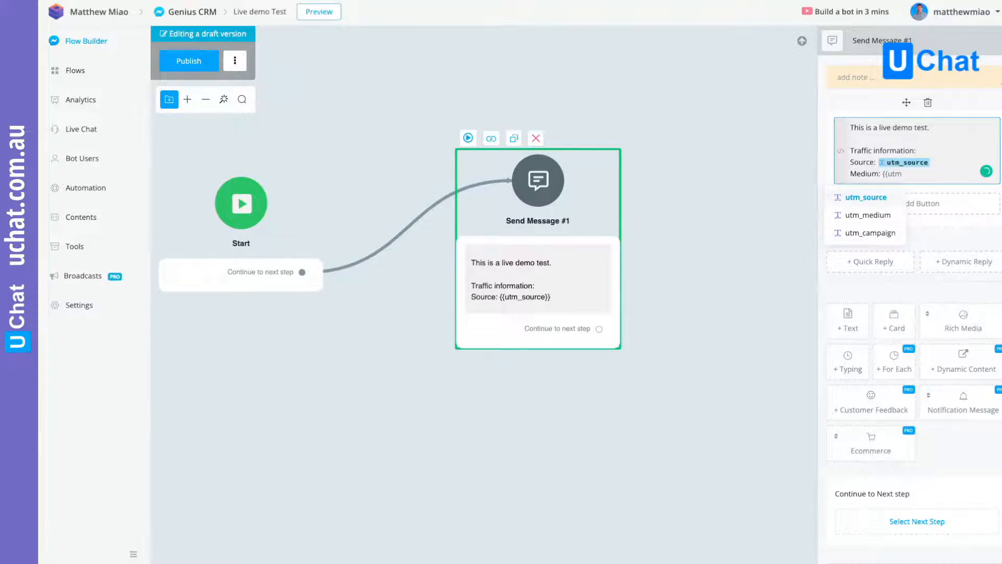
key(Down)
key(Return)
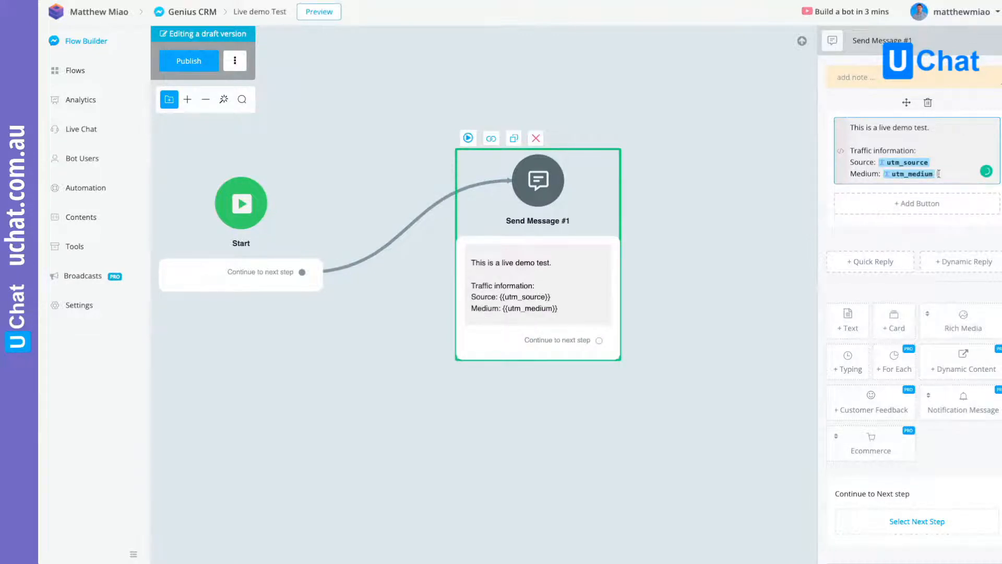
key(Return)
text(Camp)
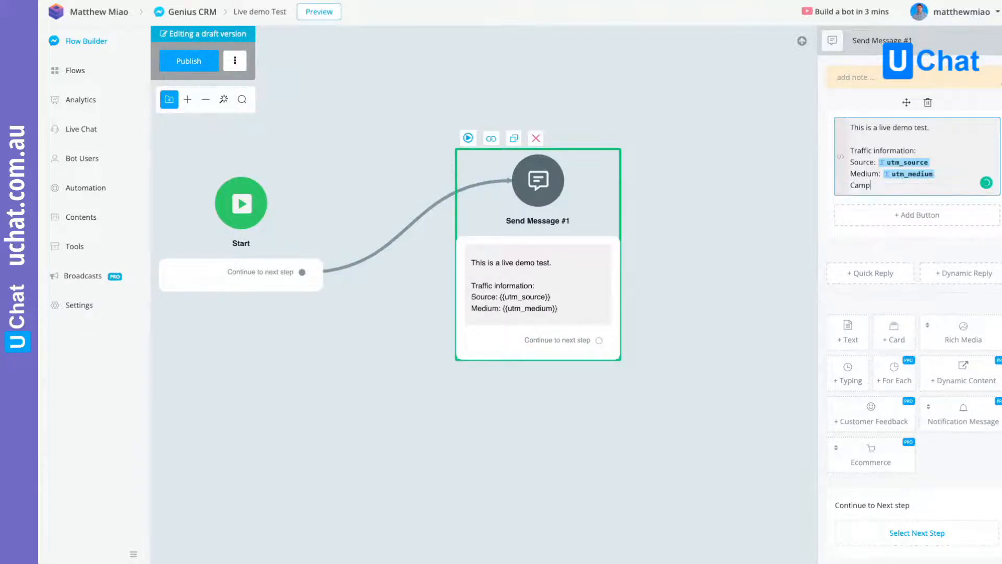
text(aign: {{utm_campaign)
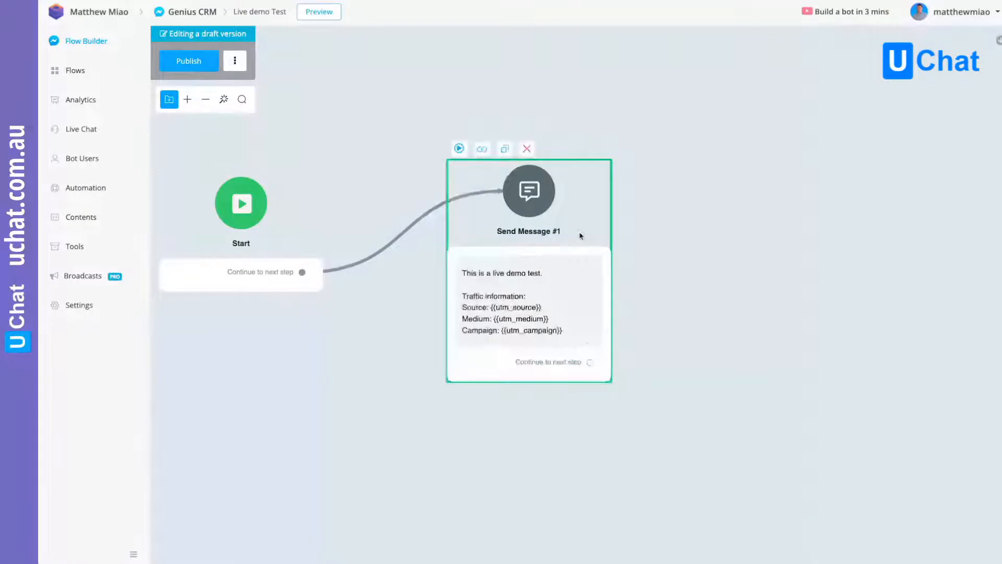
scroll(524, 318, up, 5)
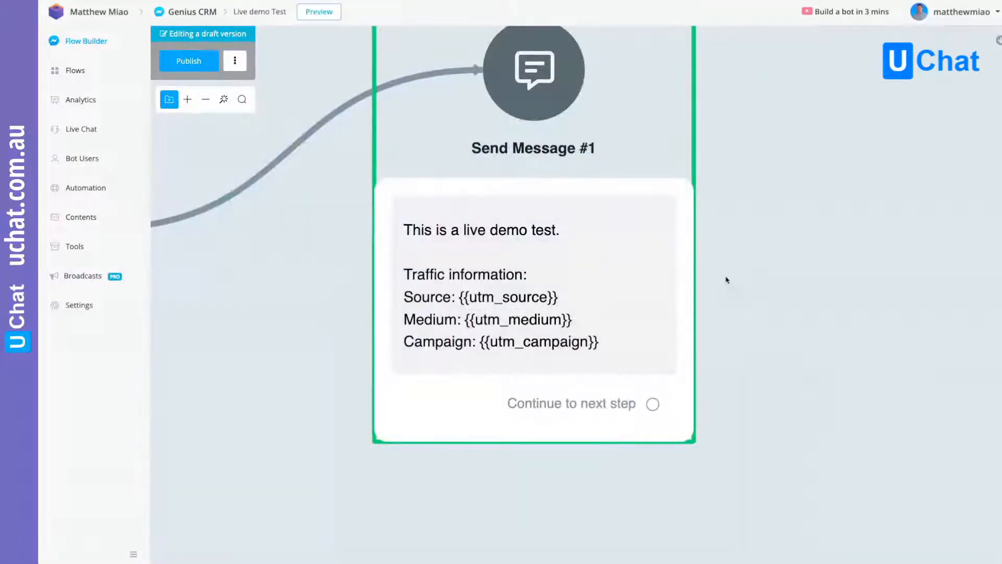
scroll(726, 281, down, 3)
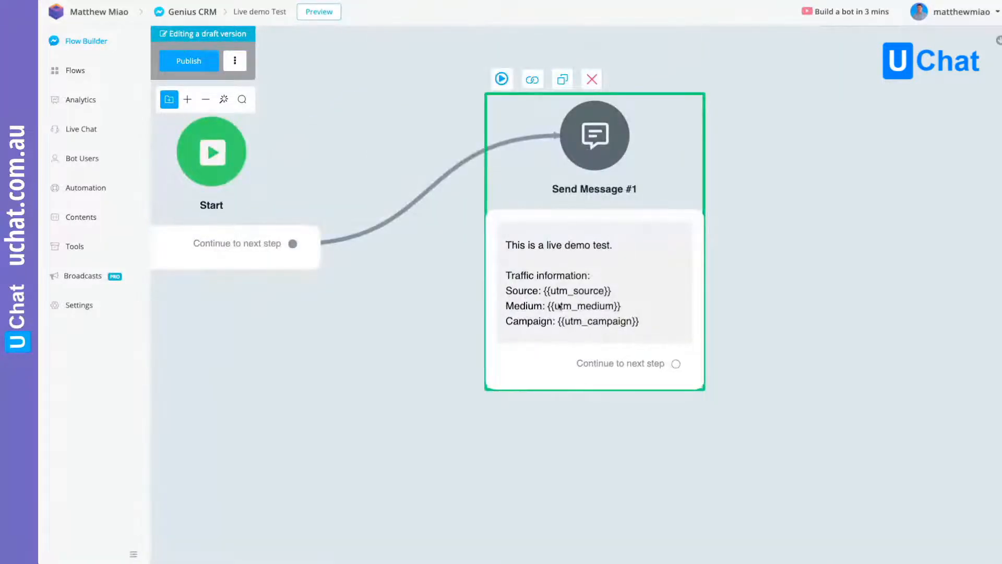
click(189, 61)
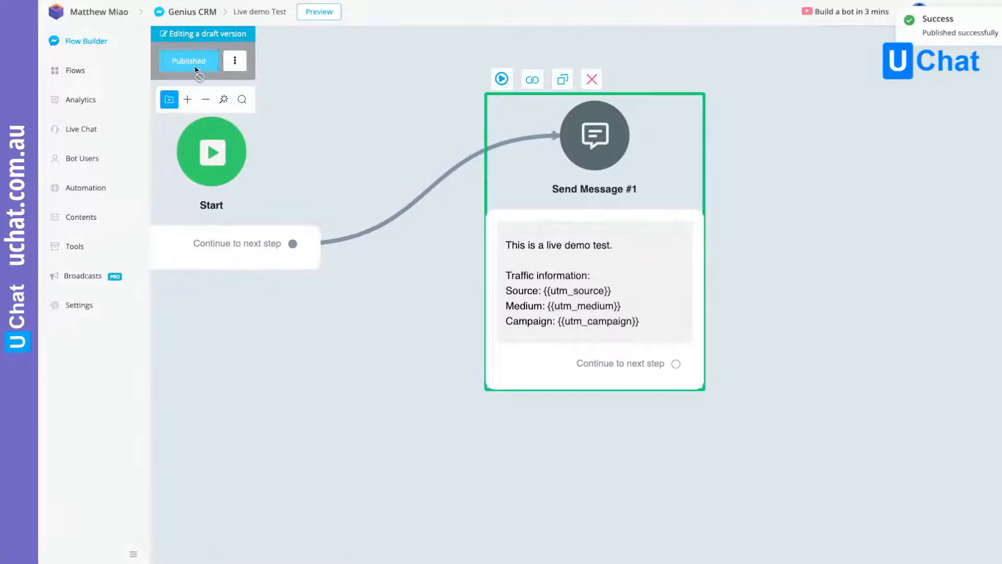
- Search the bot users by the test user's first name and examine the custom user fields in that user's profile
click(86, 161)
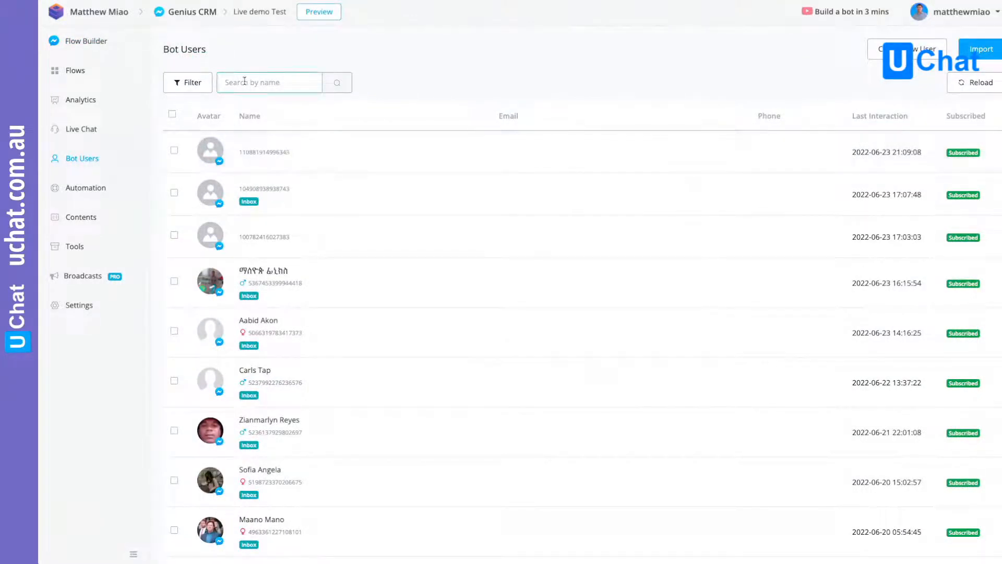
text(matthew)
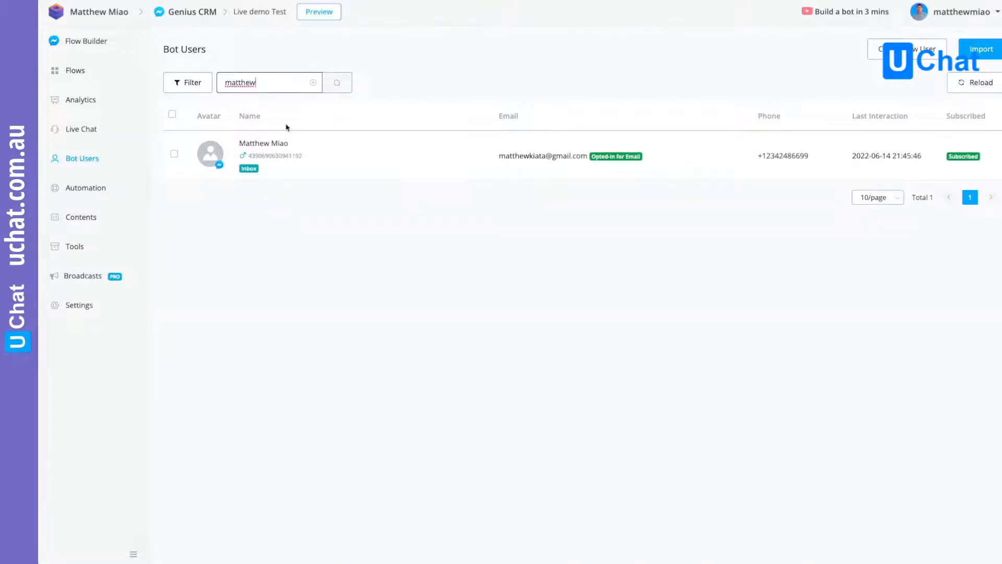
click(397, 155)
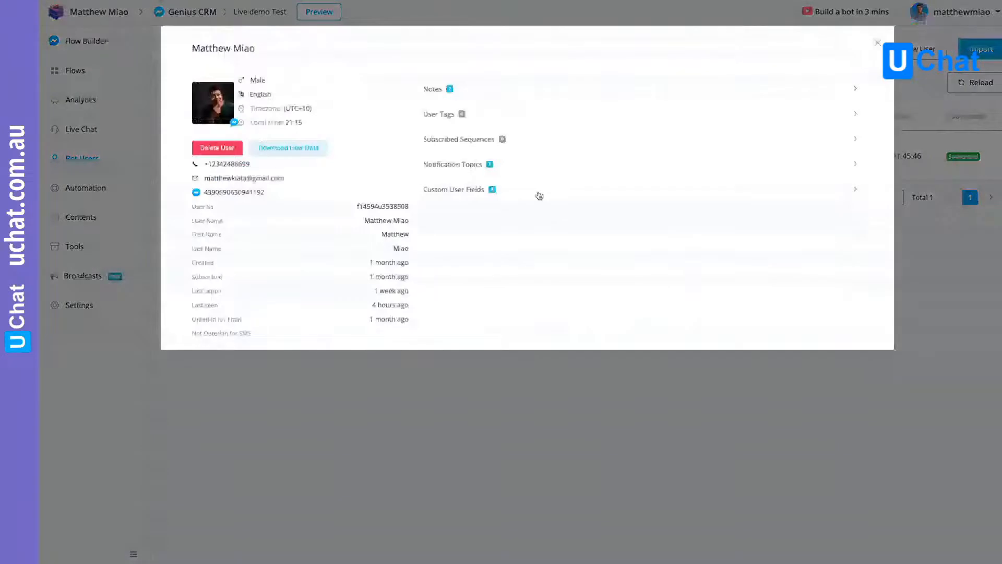
click(540, 195)
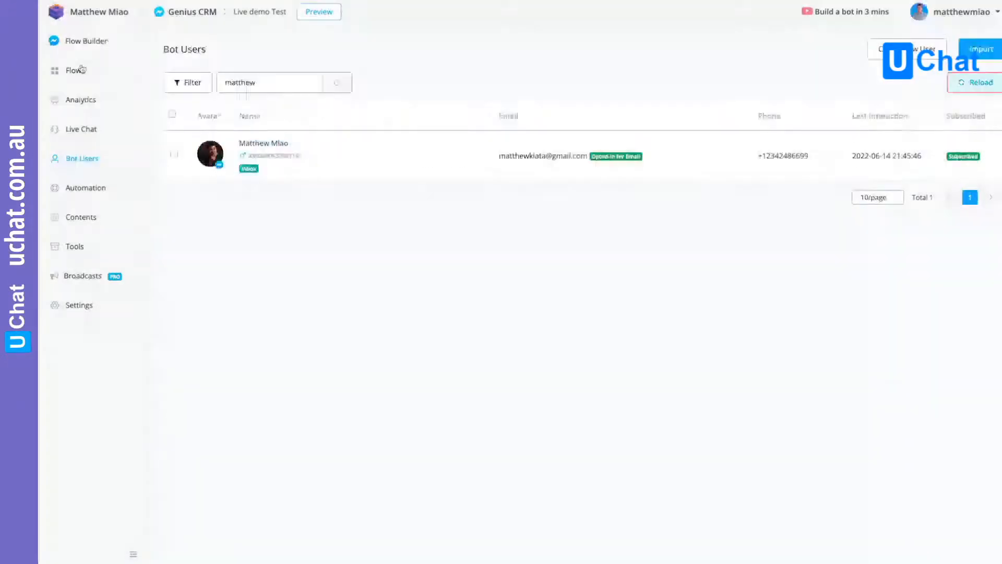
- Reopen the Live demo Test flow and preview it in Messenger to test the traffic information message
click(74, 70)
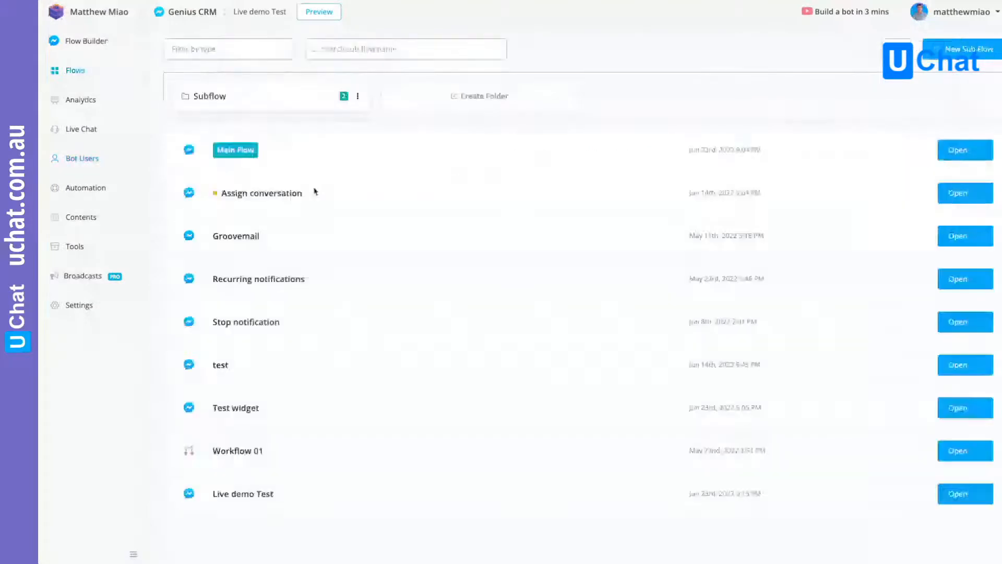
click(940, 499)
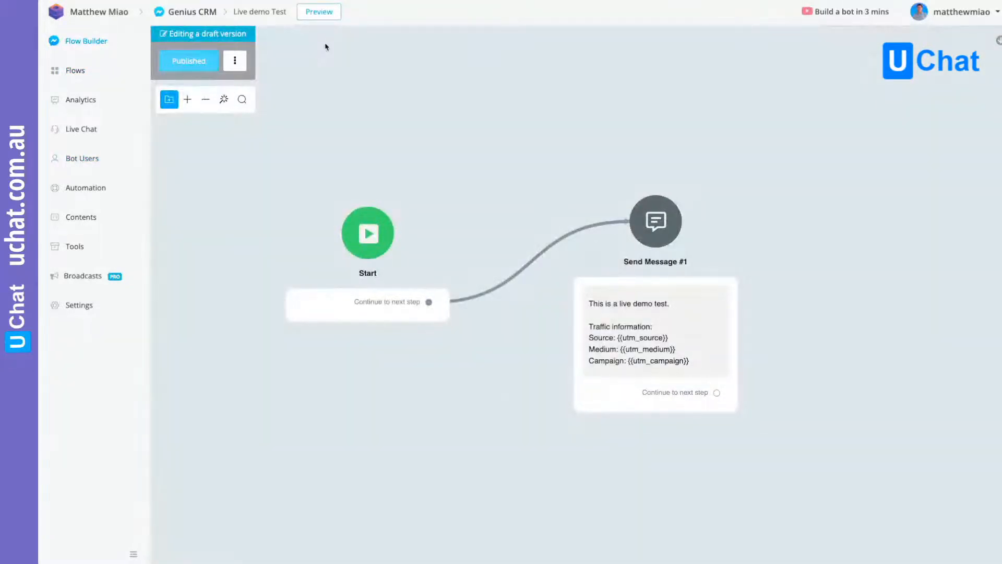
click(319, 12)
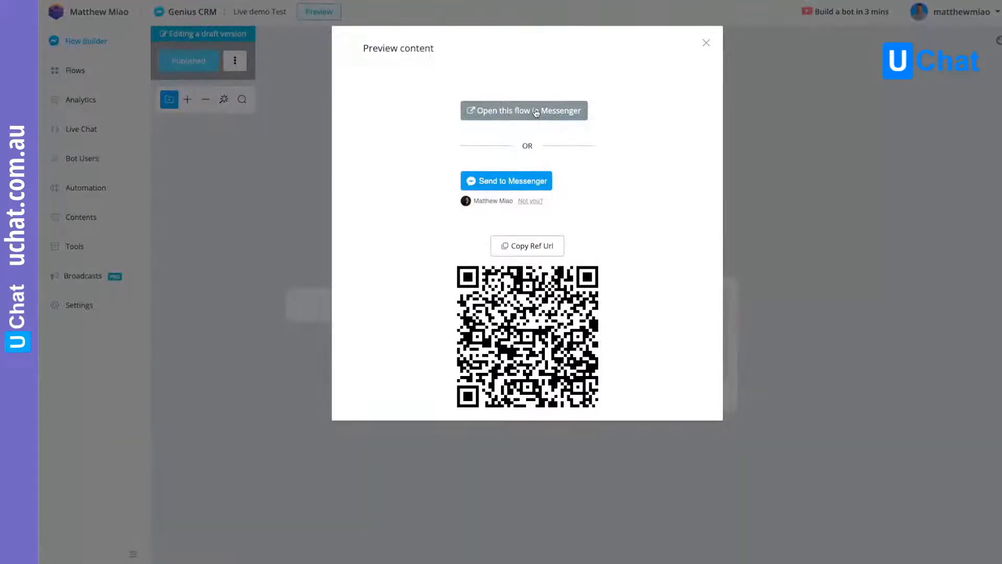
click(536, 113)
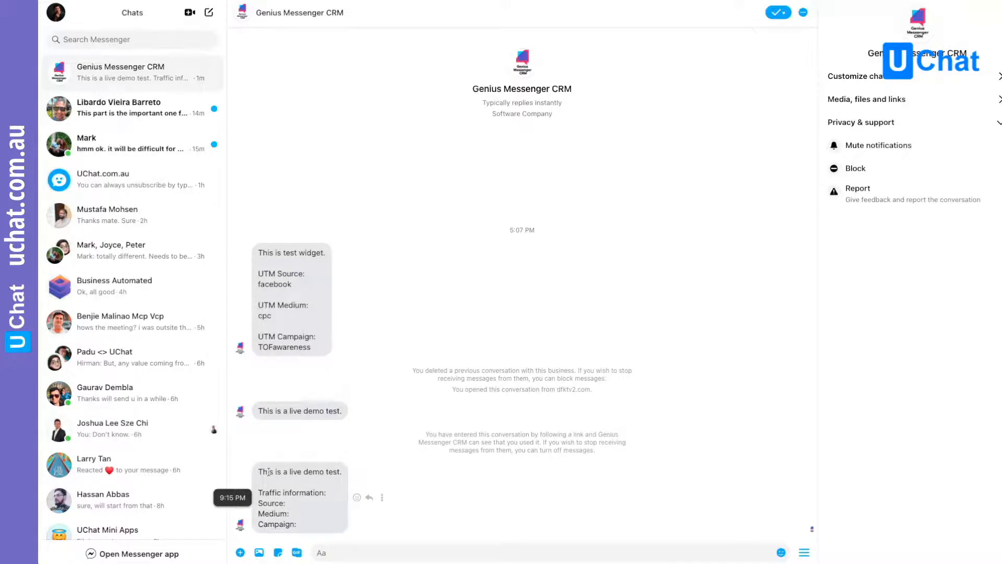
- Review the demo message in Messenger, and inspect the data-payload attribute of the widget embed code in the Brizy website editor
triple_click(269, 472)
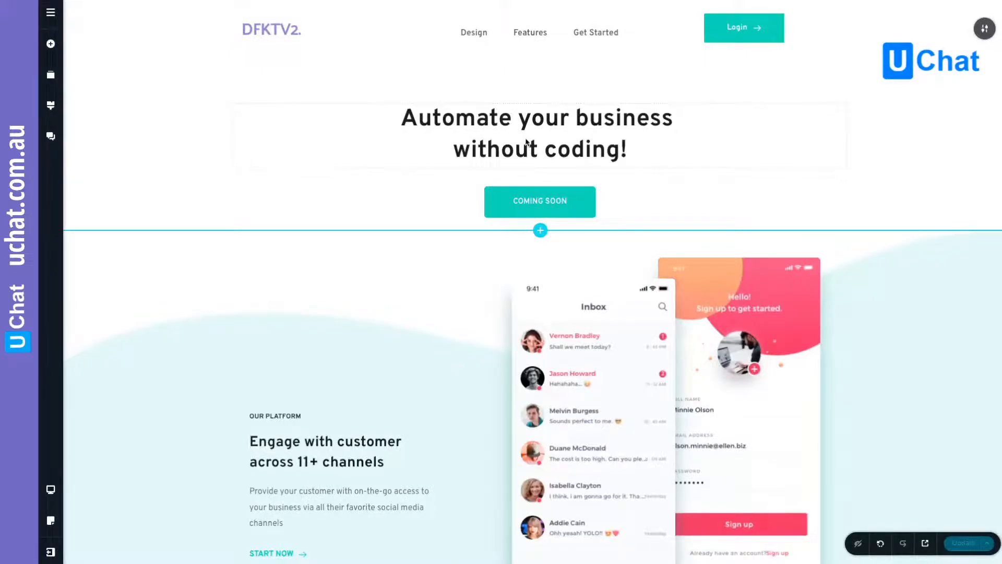
click(519, 89)
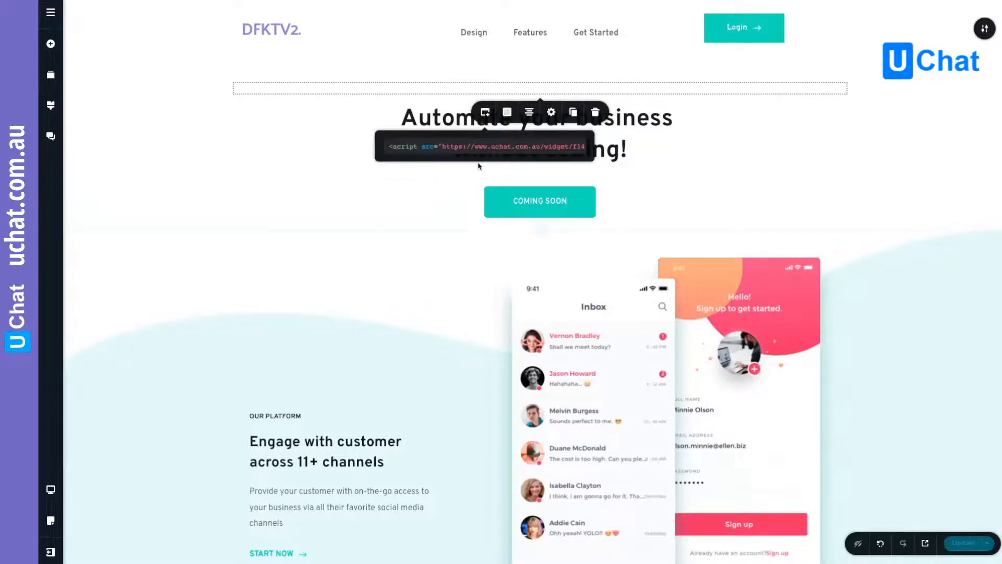
click(531, 159)
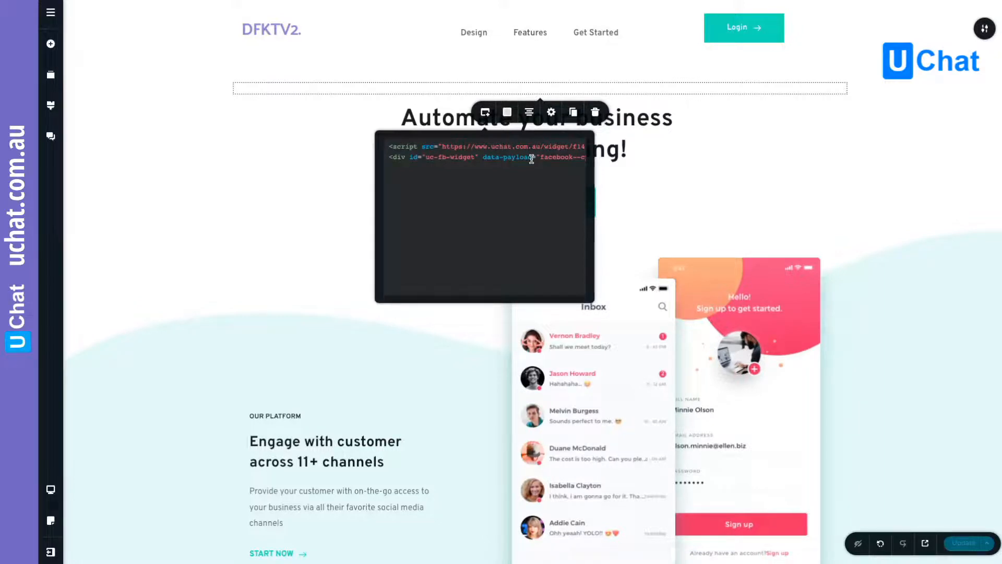
- Preview the website, start a chat through its Messenger widget, and check the source, medium and campaign lines in the reply
click(929, 547)
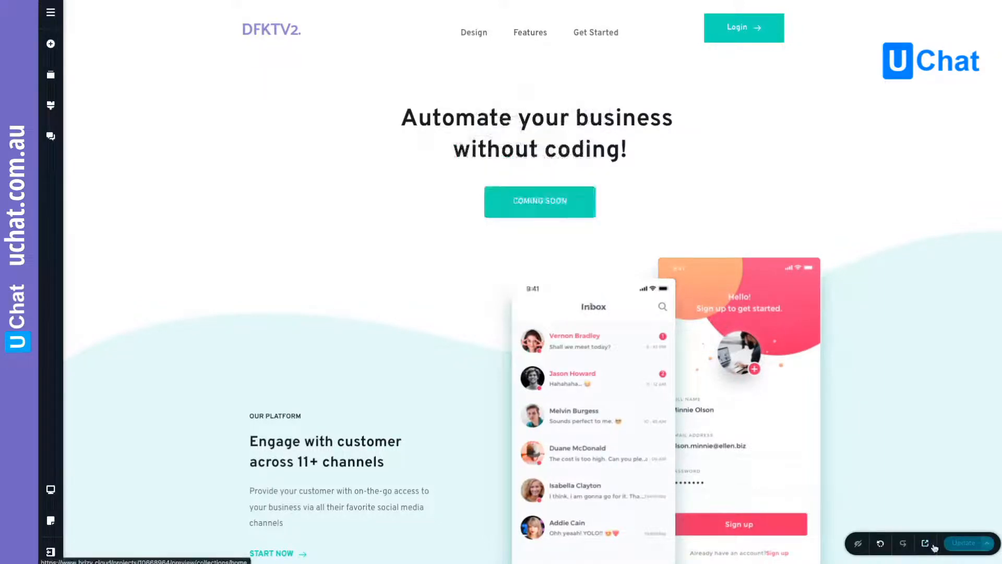
click(935, 547)
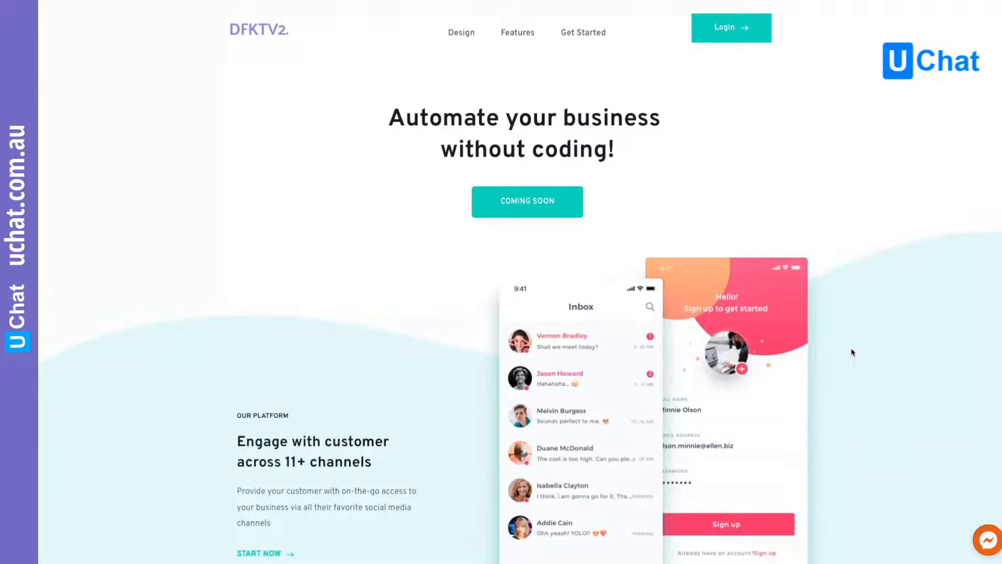
click(990, 541)
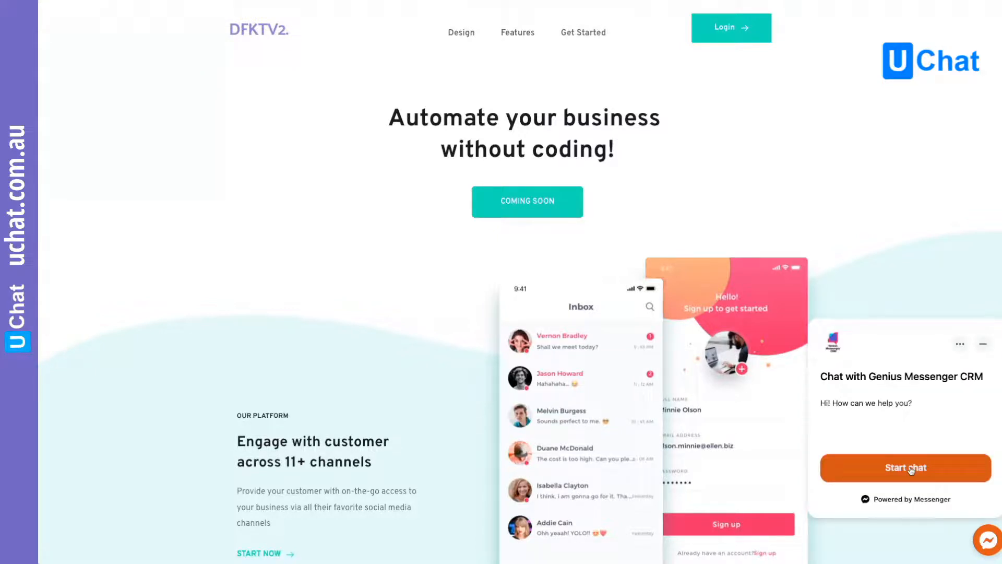
click(911, 470)
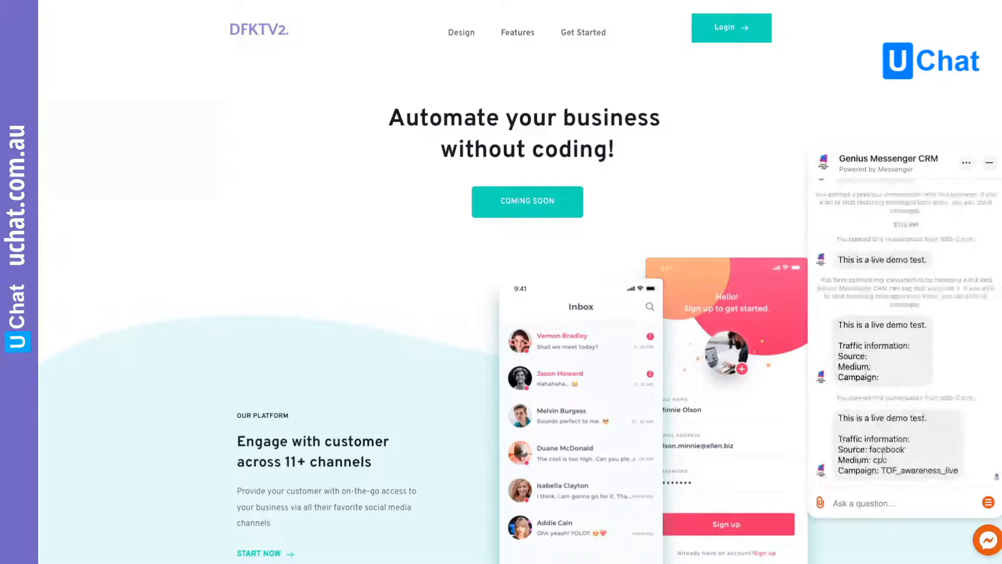
drag(869, 450, 960, 471)
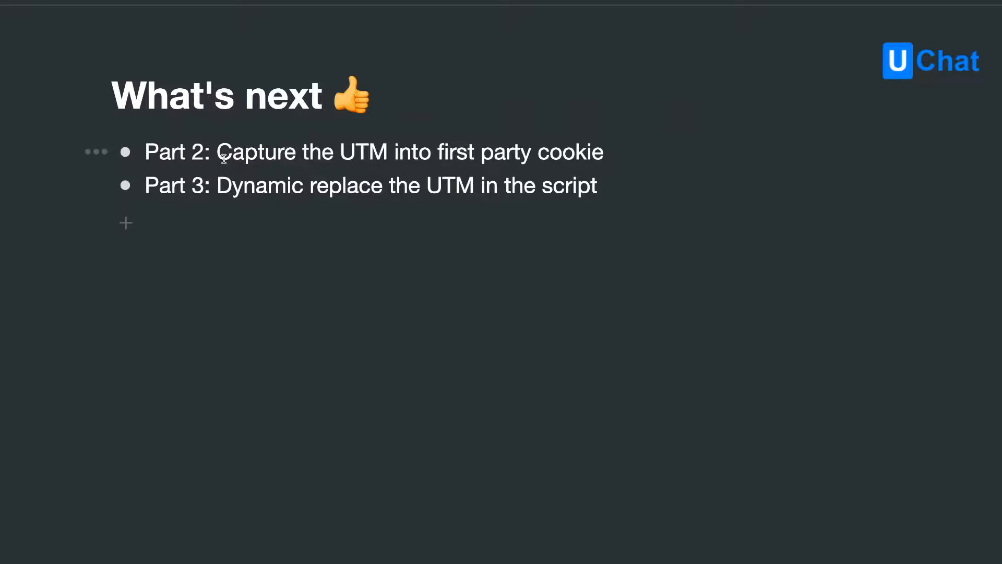
- Review the "What's next" notes on capturing the UTM into a first party cookie and dynamically replacing it in the script
drag(220, 158, 611, 152)
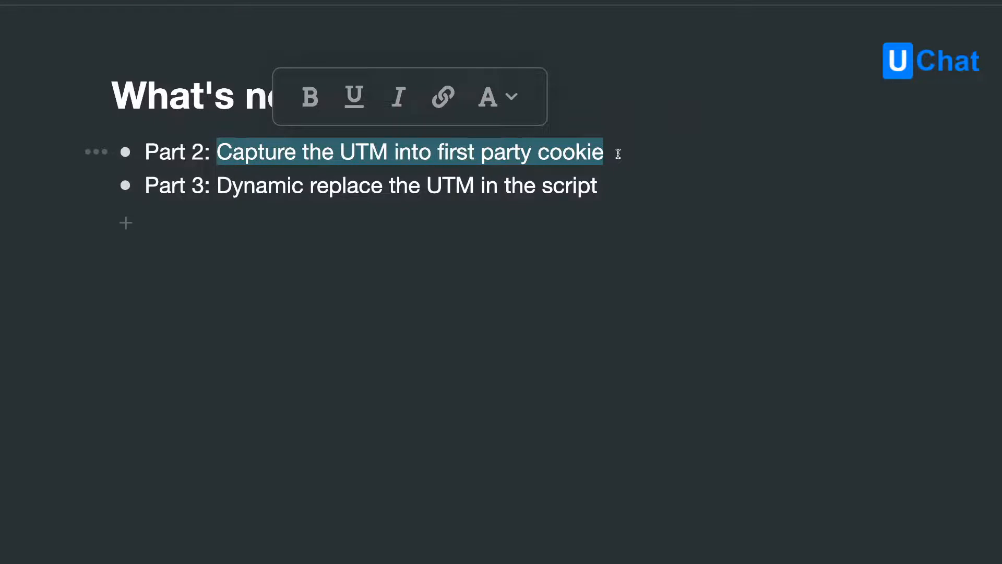
click(607, 152)
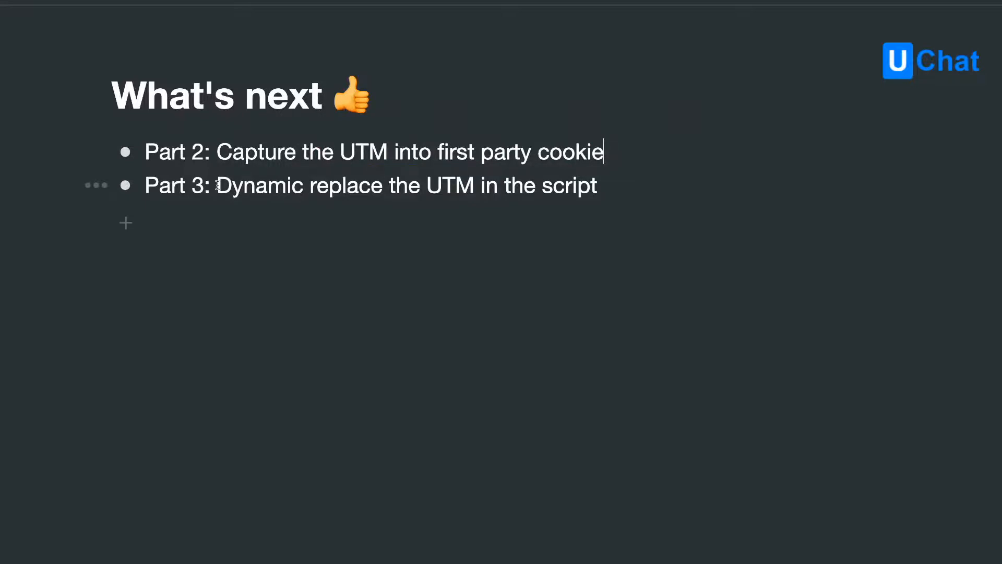
drag(218, 186, 594, 190)
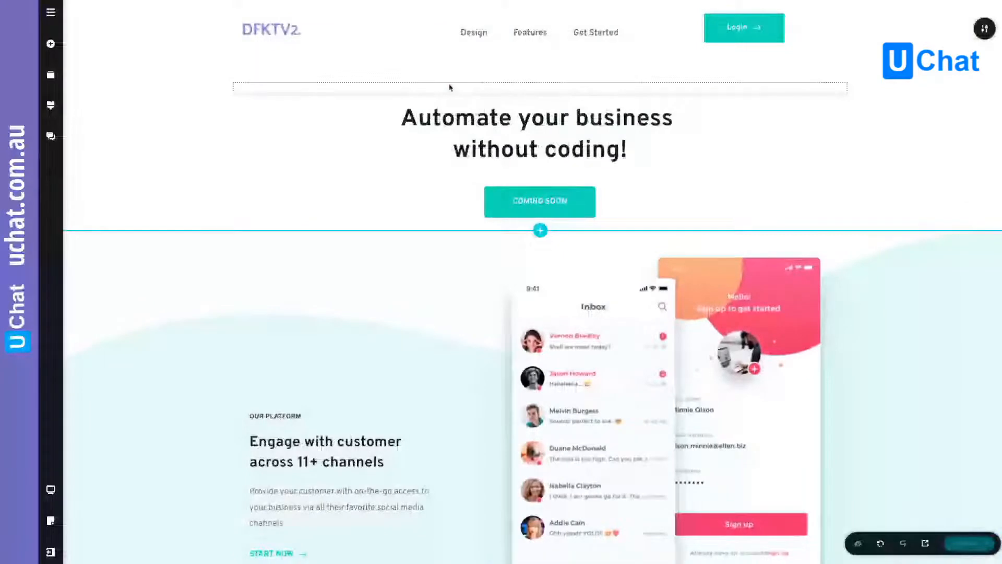
- Reopen the widget embed code in the Brizy website editor and examine the UTM string in its data-payload attribute
click(450, 87)
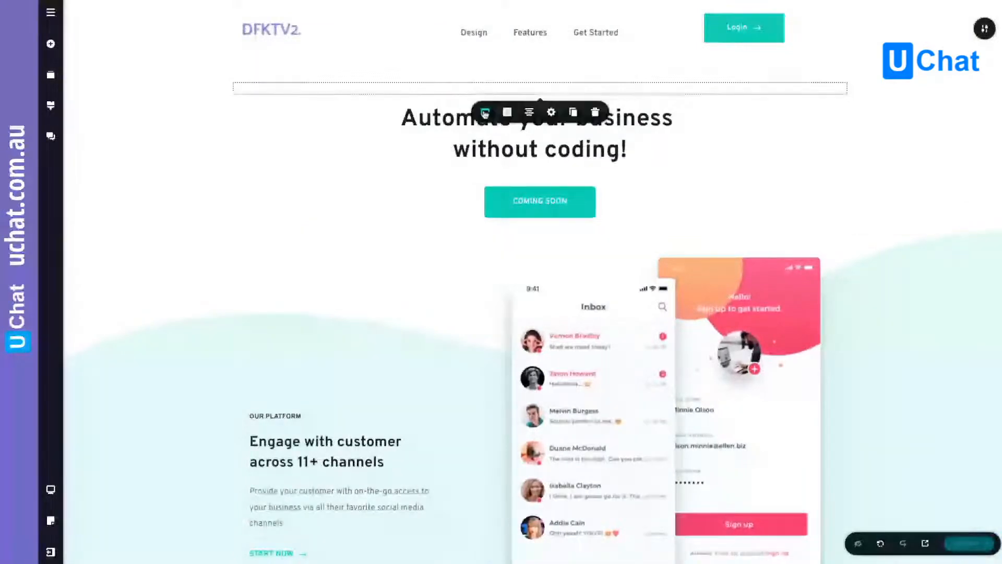
click(485, 114)
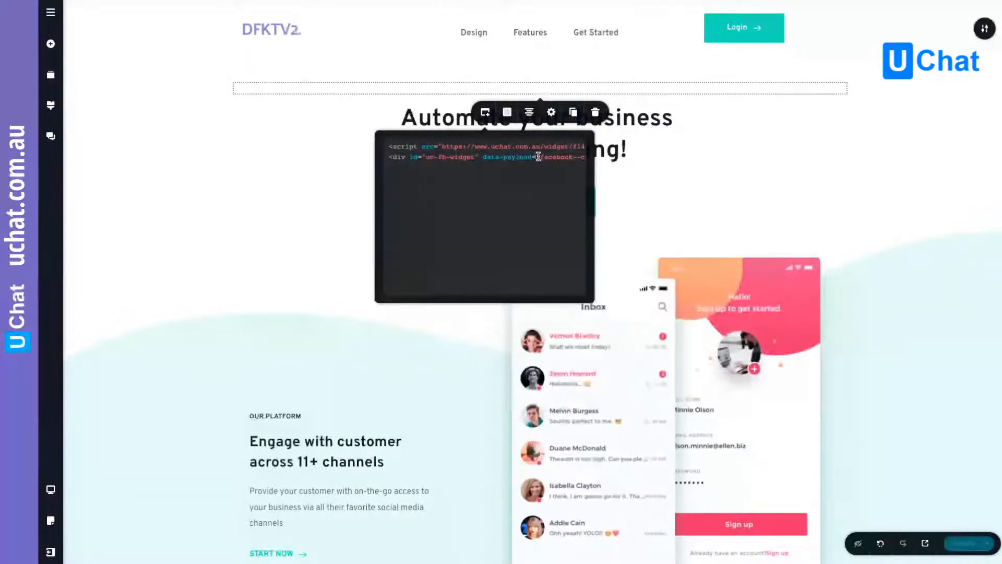
drag(538, 156, 580, 156)
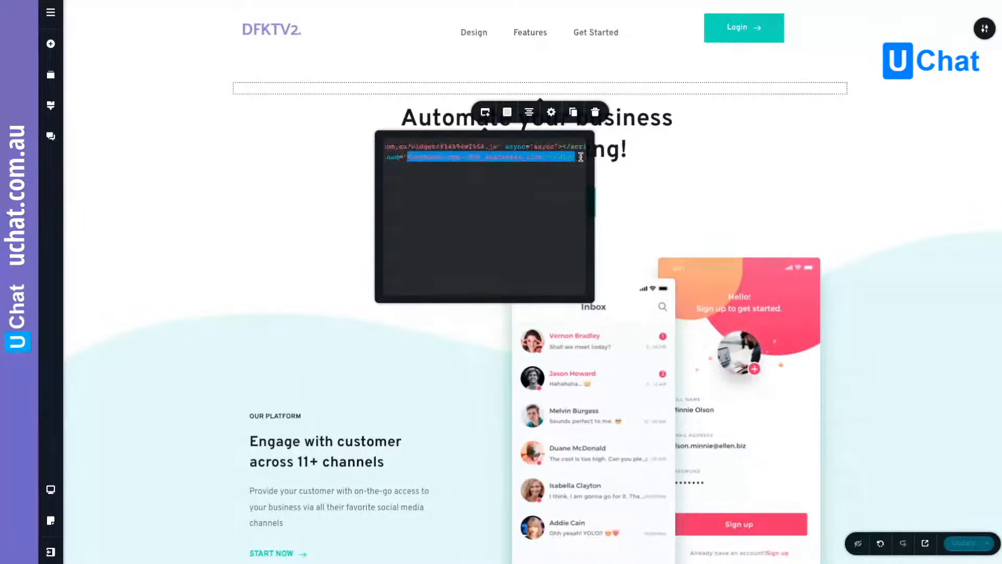
drag(581, 157, 542, 156)
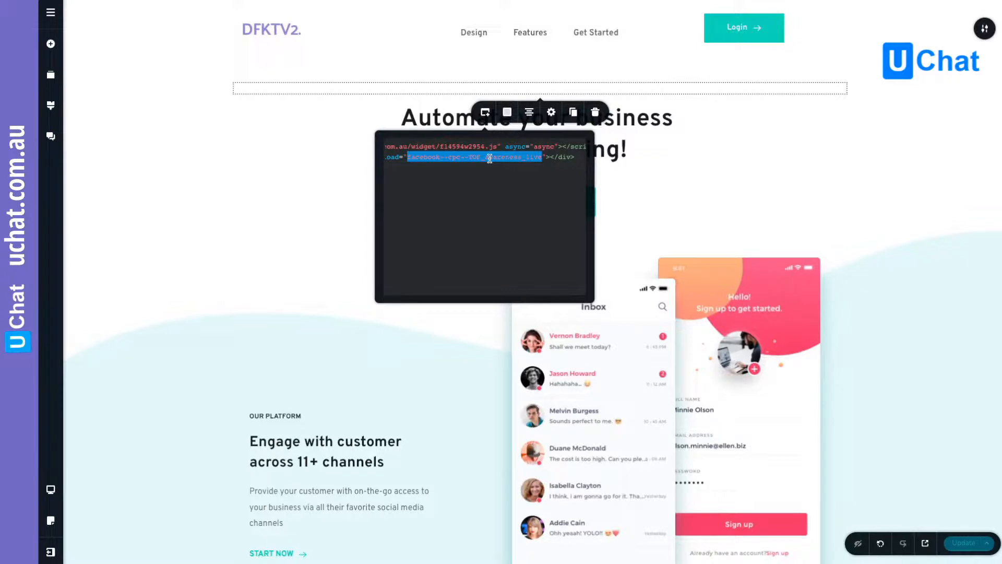
click(490, 158)
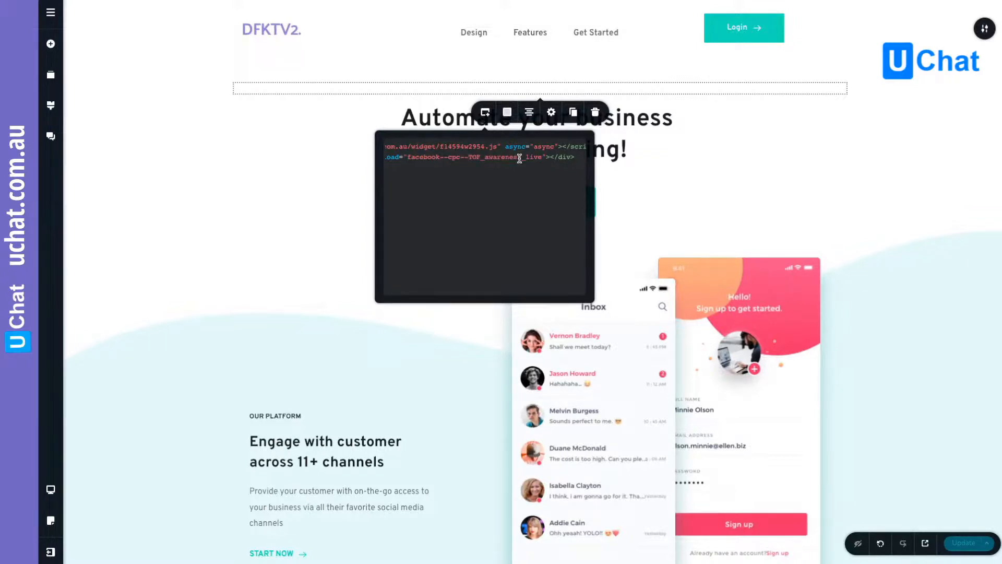
drag(542, 157, 408, 157)
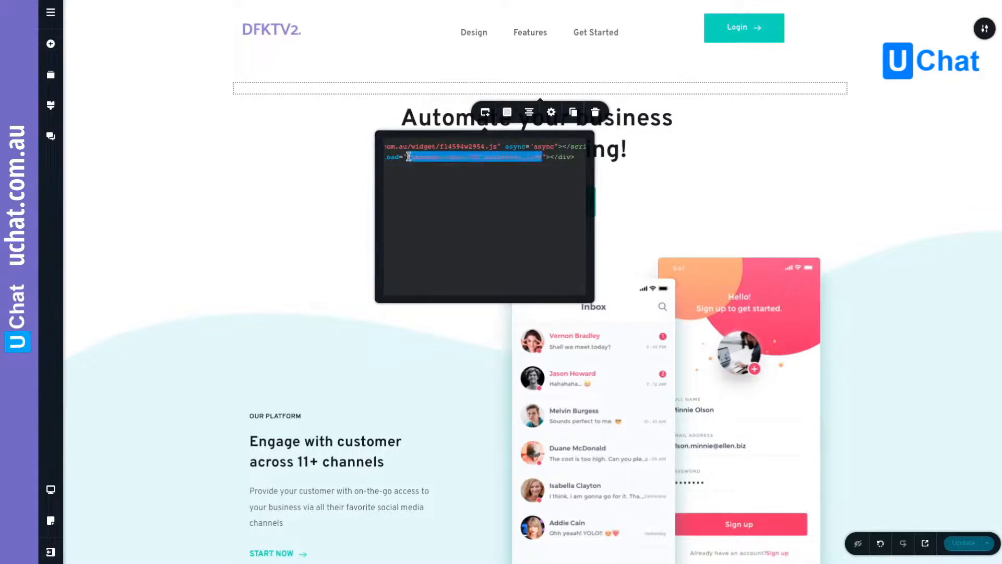
click(447, 158)
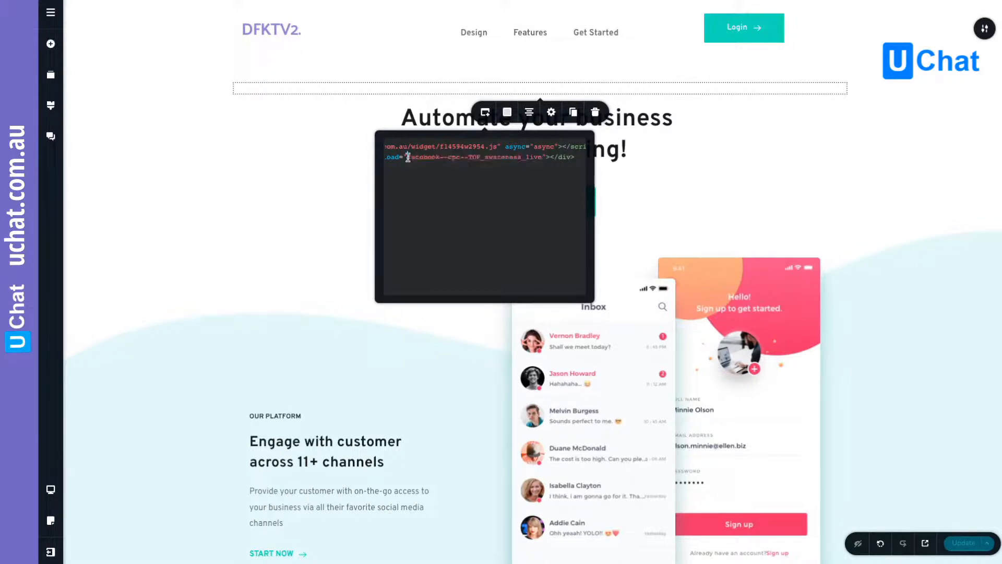
drag(409, 157, 468, 158)
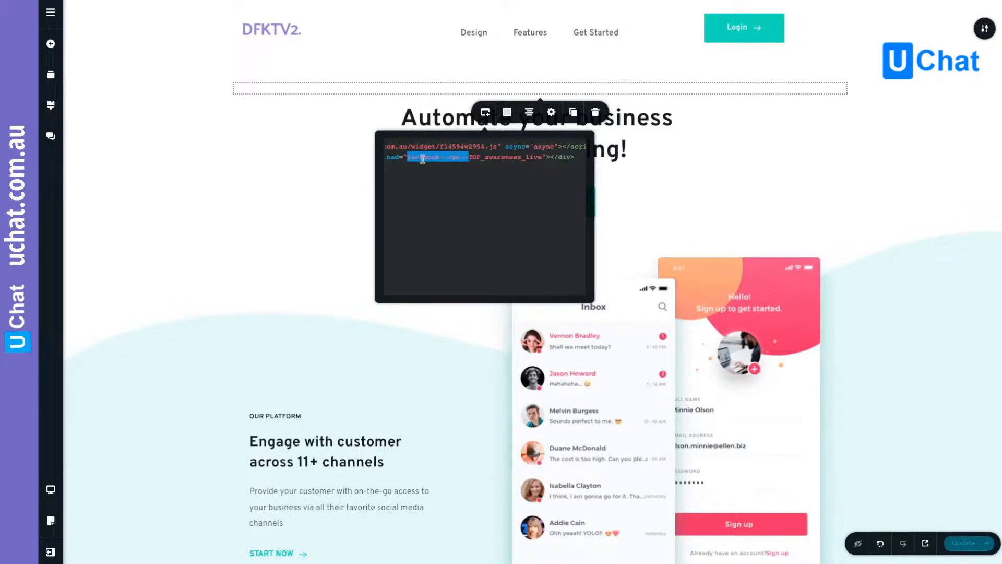
click(406, 157)
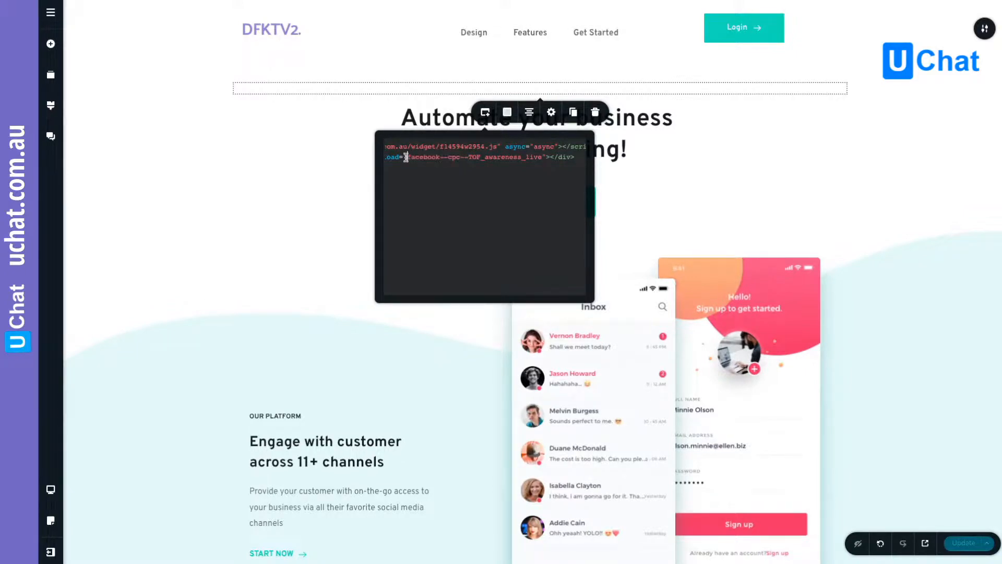
drag(407, 158, 460, 160)
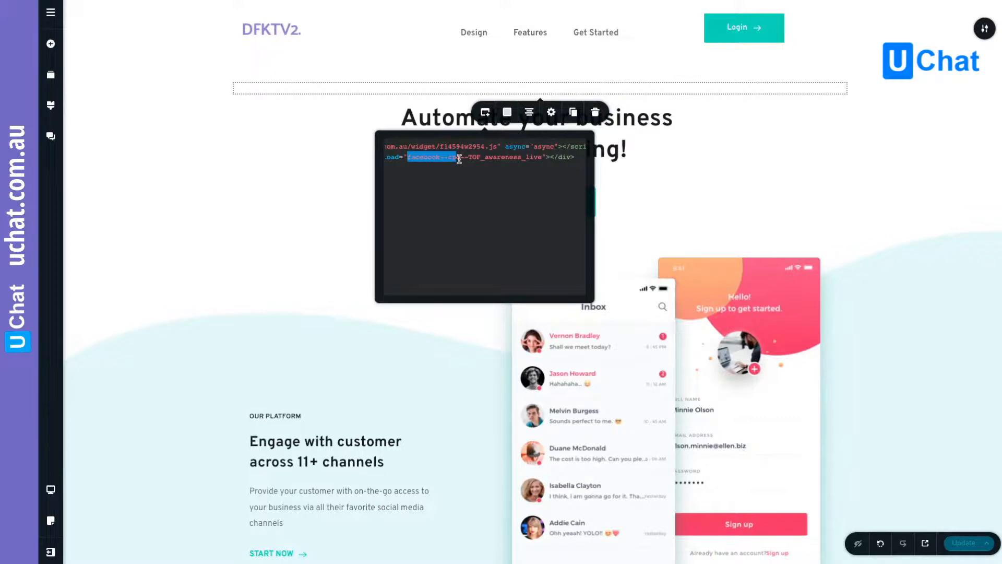
drag(460, 160, 528, 160)
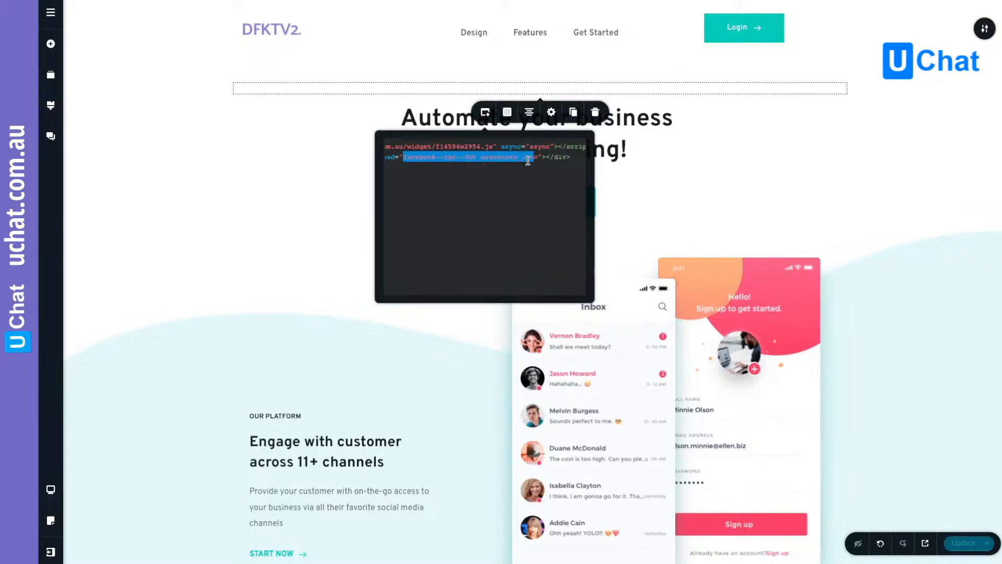